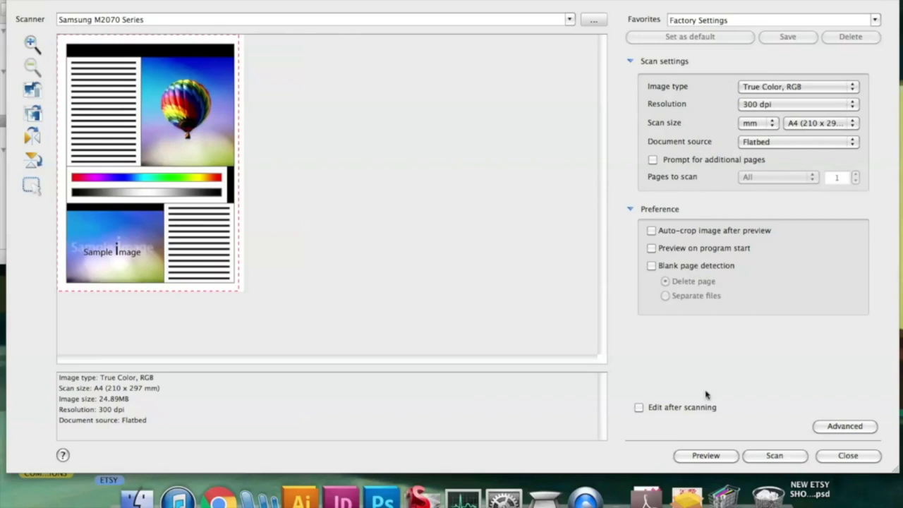
# Step: Scan the gingerbread man drawing on the flatbed and name the scan GINGERBREAD MAN
pyautogui.click(774, 456)
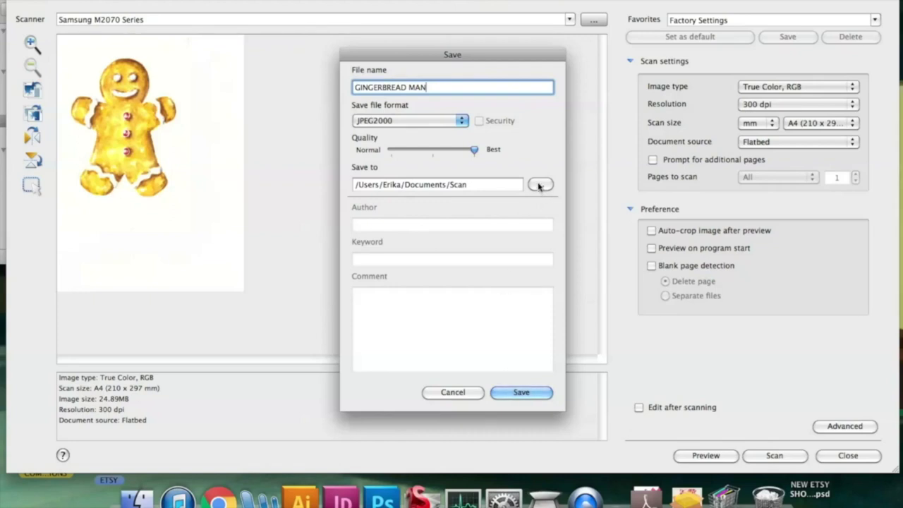
pyautogui.click(540, 185)
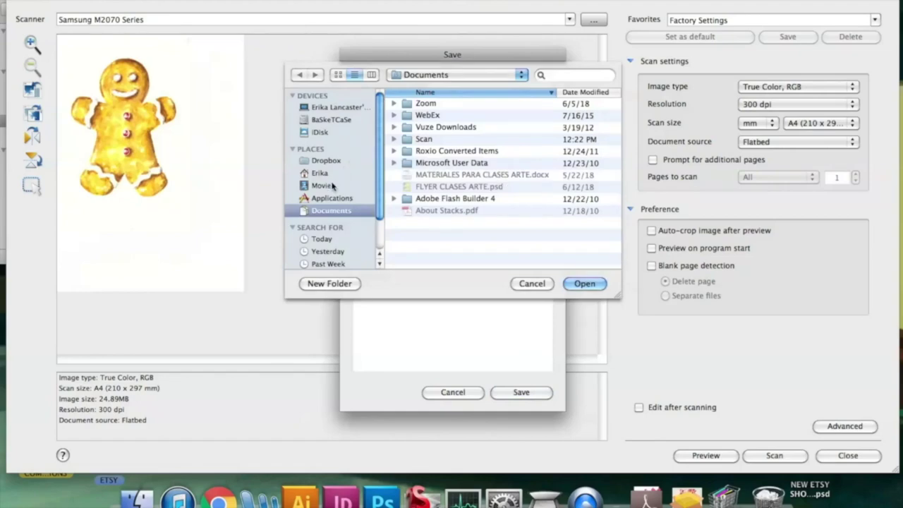
# Step: Save the GINGERBREAD MAN scan to the Desktop folder
pyautogui.scroll(-3, 329, 138)
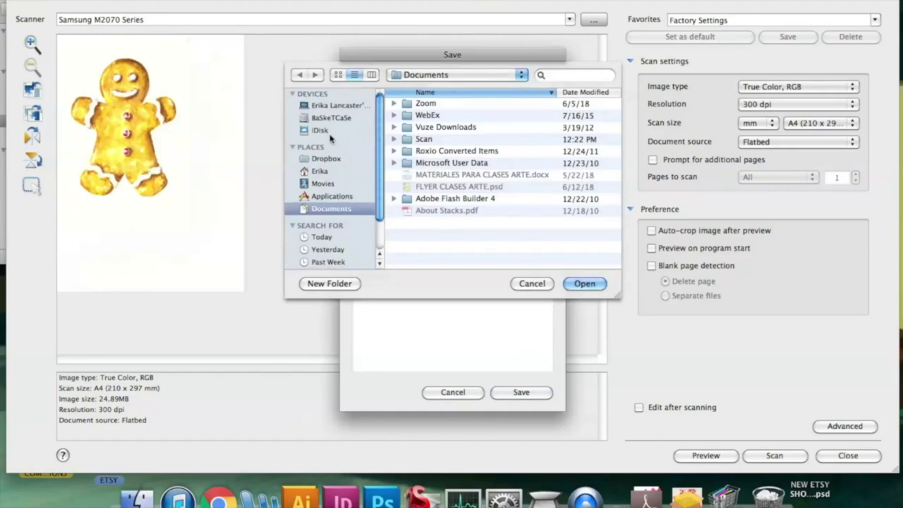
pyautogui.scroll(3, 335, 151)
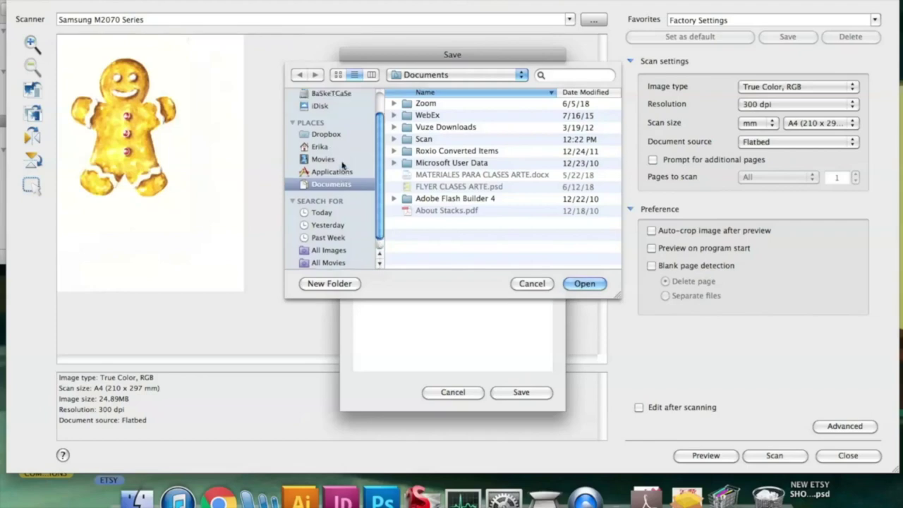
pyautogui.click(520, 75)
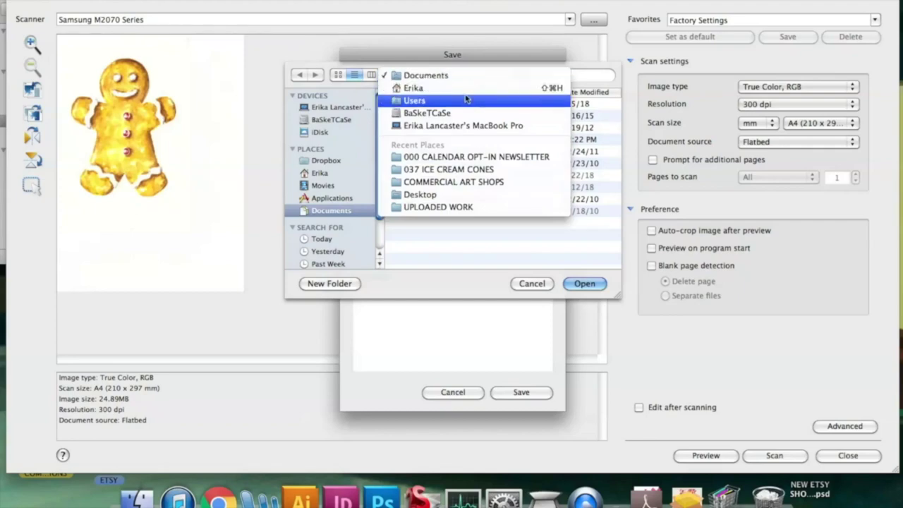
pyautogui.click(459, 199)
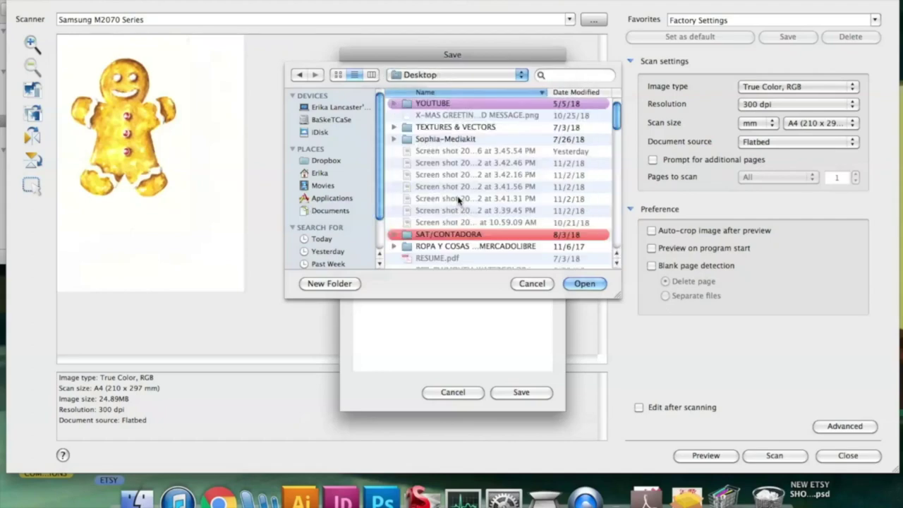
pyautogui.click(584, 284)
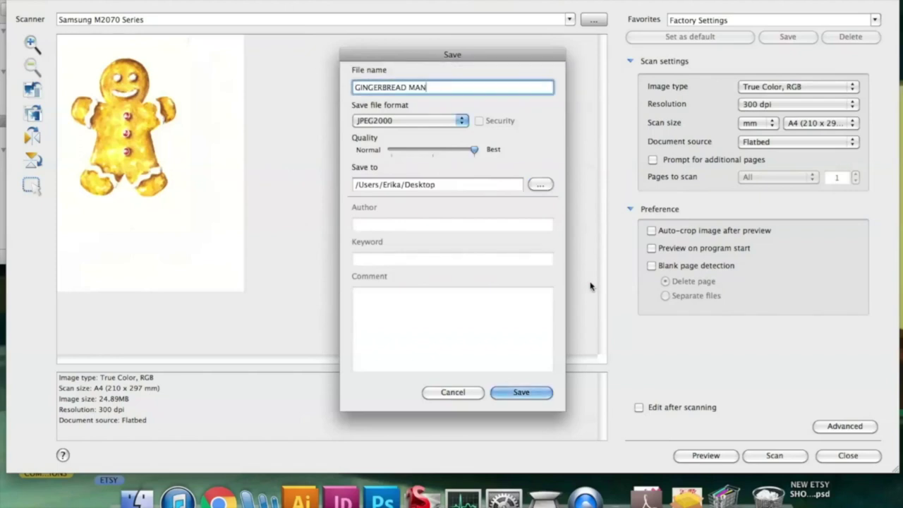
pyautogui.click(522, 394)
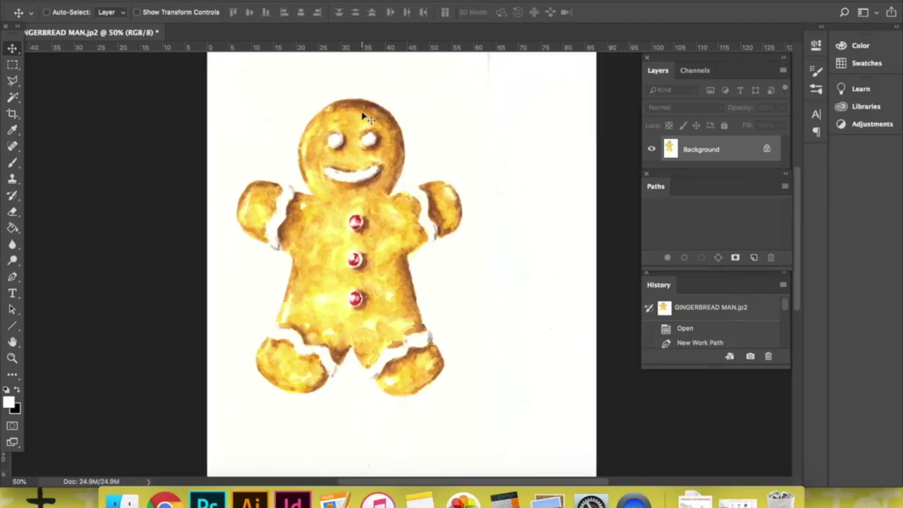
# Step: Trace a Pen path from the neck over the head, around the right arm and down the right side
pyautogui.press('p')
pyautogui.click(313, 194)
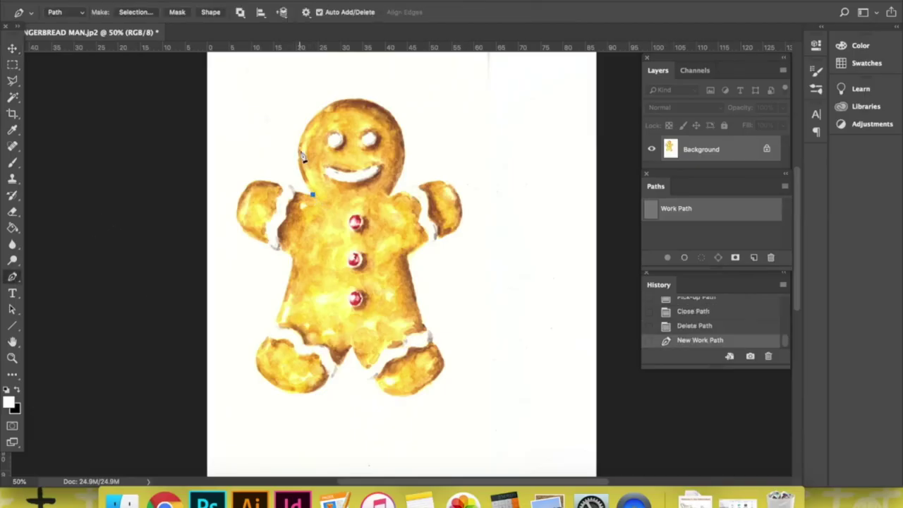
pyautogui.moveTo(300, 147); pyautogui.dragTo(305, 125)
pyautogui.moveTo(352, 100); pyautogui.dragTo(381, 102)
pyautogui.moveTo(405, 153); pyautogui.dragTo(406, 198)
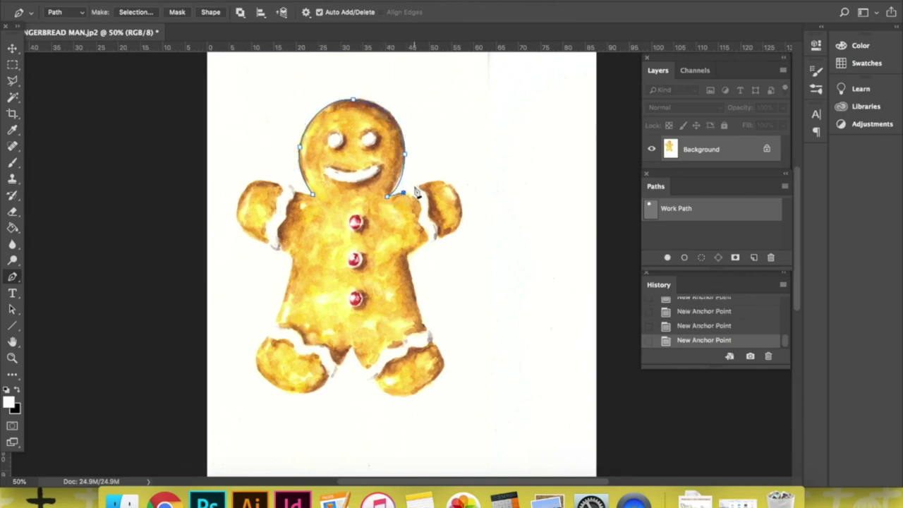
pyautogui.moveTo(415, 187); pyautogui.dragTo(428, 189)
pyautogui.moveTo(459, 224); pyautogui.dragTo(422, 244)
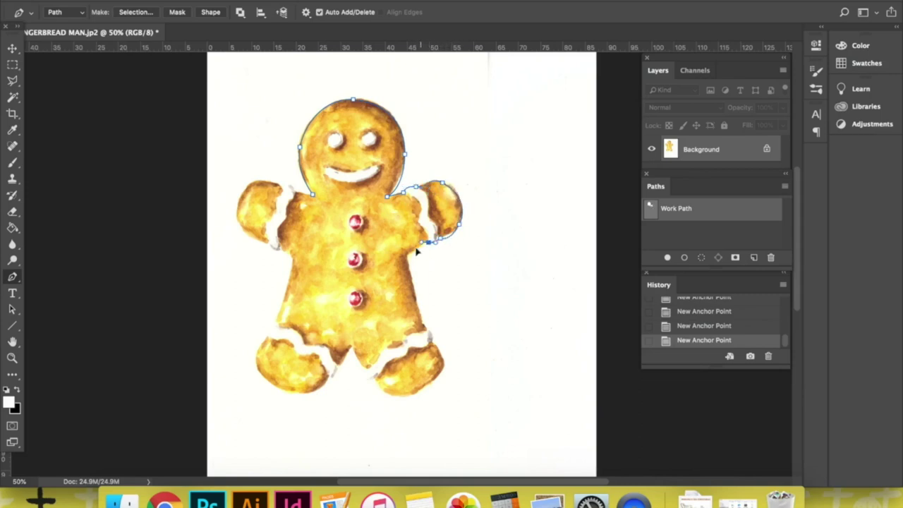
pyautogui.click(421, 317)
# Step: Continue the path around both feet and the left arm, closing it at the neck
pyautogui.moveTo(390, 393); pyautogui.dragTo(366, 386)
pyautogui.click(365, 371)
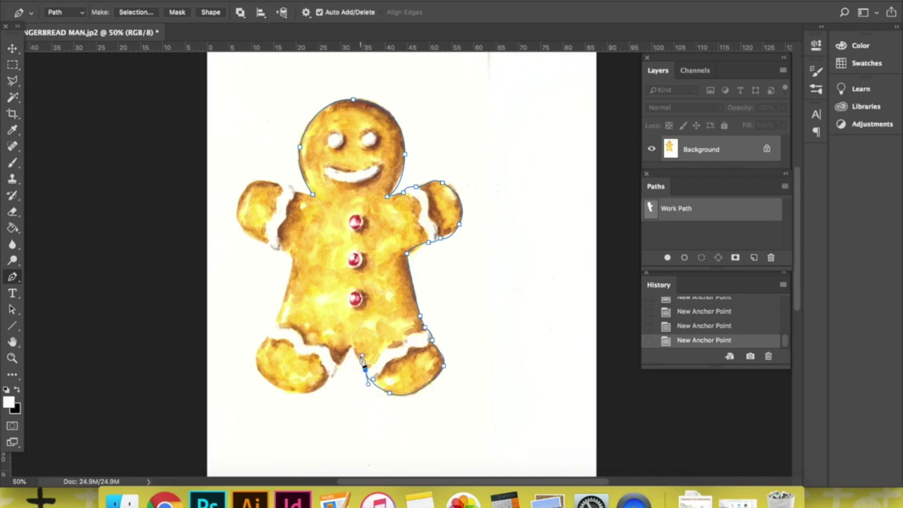
pyautogui.moveTo(351, 348); pyautogui.dragTo(338, 370)
pyautogui.moveTo(283, 389); pyautogui.dragTo(270, 389)
pyautogui.click(253, 374)
pyautogui.click(259, 351)
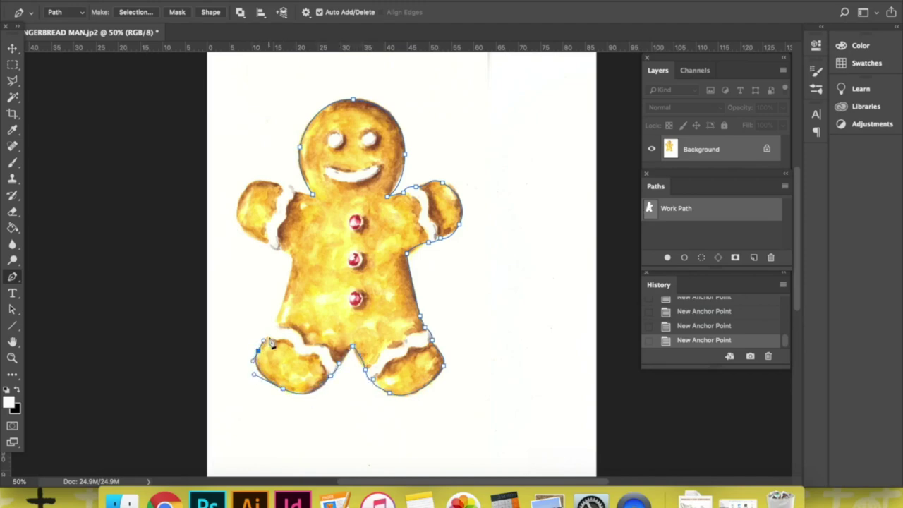
pyautogui.moveTo(275, 323); pyautogui.dragTo(288, 324)
pyautogui.moveTo(281, 248); pyautogui.dragTo(272, 253)
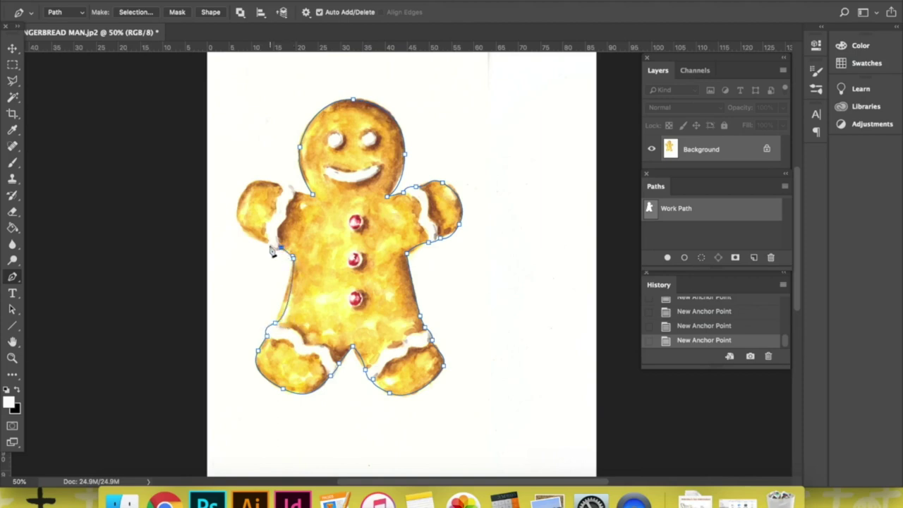
pyautogui.click(241, 227)
pyautogui.moveTo(240, 192); pyautogui.dragTo(296, 199)
pyautogui.click(296, 191)
pyautogui.click(313, 192)
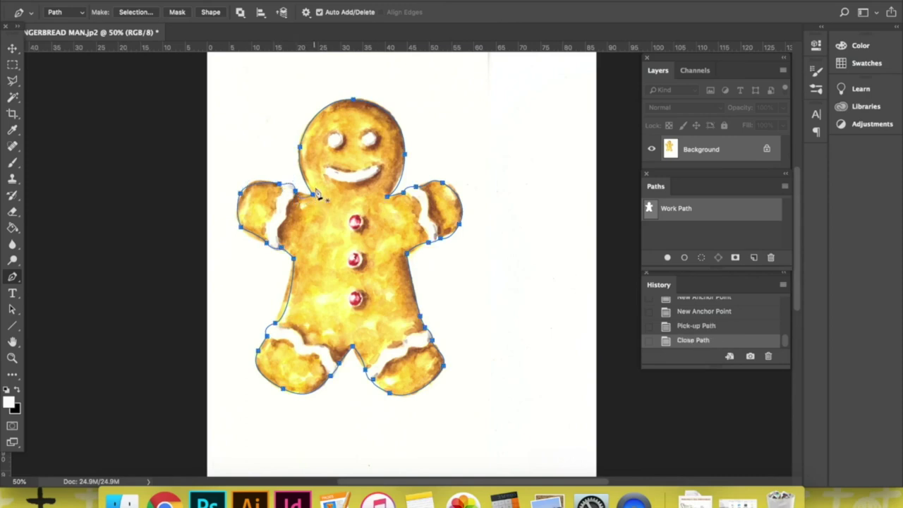
pyautogui.click(14, 313)
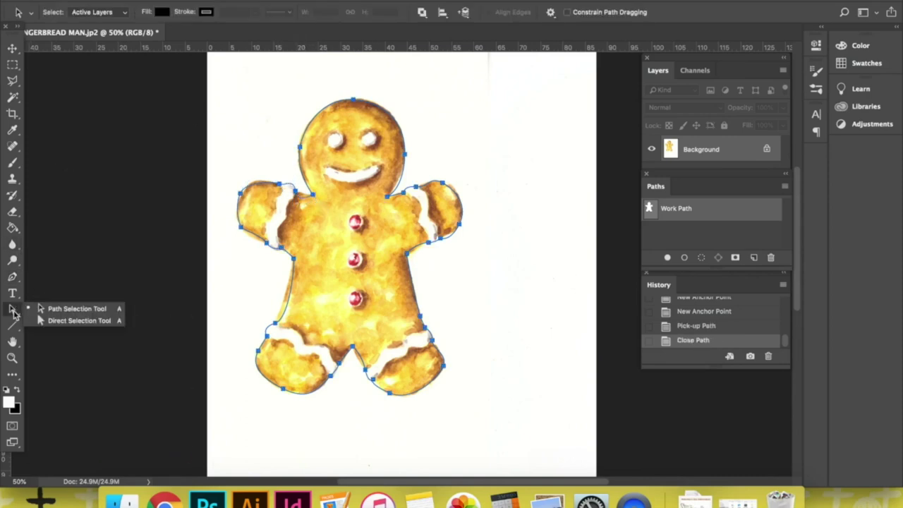
# Step: Adjust the anchors and handles along the left shoulder and left arm
pyautogui.moveTo(296, 192); pyautogui.dragTo(249, 185)
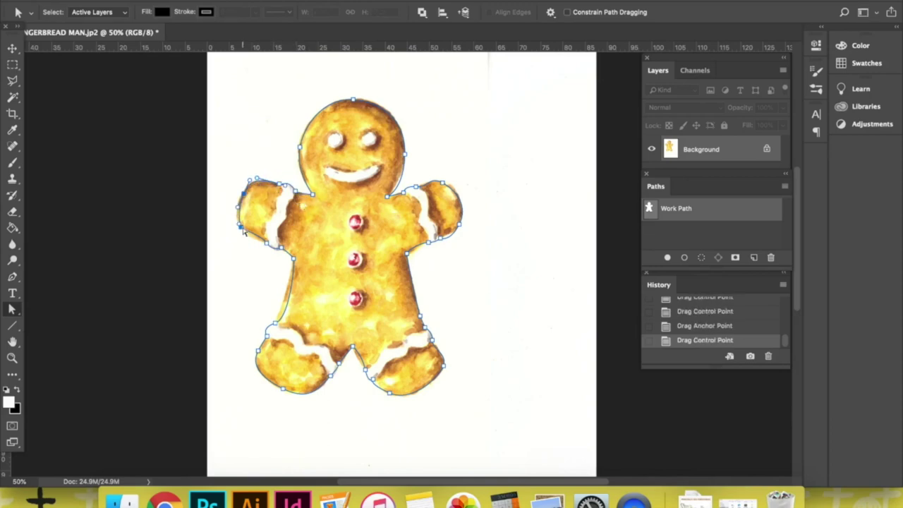
pyautogui.moveTo(246, 234)
pyautogui.mouseDown()
pyautogui.moveTo(240, 225)
pyautogui.moveTo(252, 244)
pyautogui.mouseUp()
pyautogui.click(294, 258)
pyautogui.moveTo(282, 318)
pyautogui.mouseDown()
pyautogui.moveTo(287, 304)
pyautogui.moveTo(276, 326)
pyautogui.mouseUp()
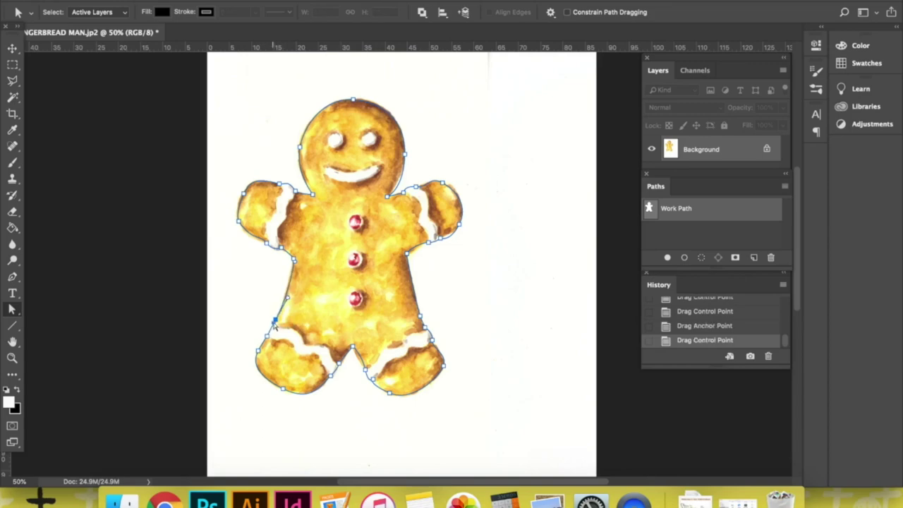
# Step: Zoom in and add and nudge points along the left leg and between the legs
pyautogui.click(12, 357)
pyautogui.click(312, 317)
pyautogui.click(312, 318)
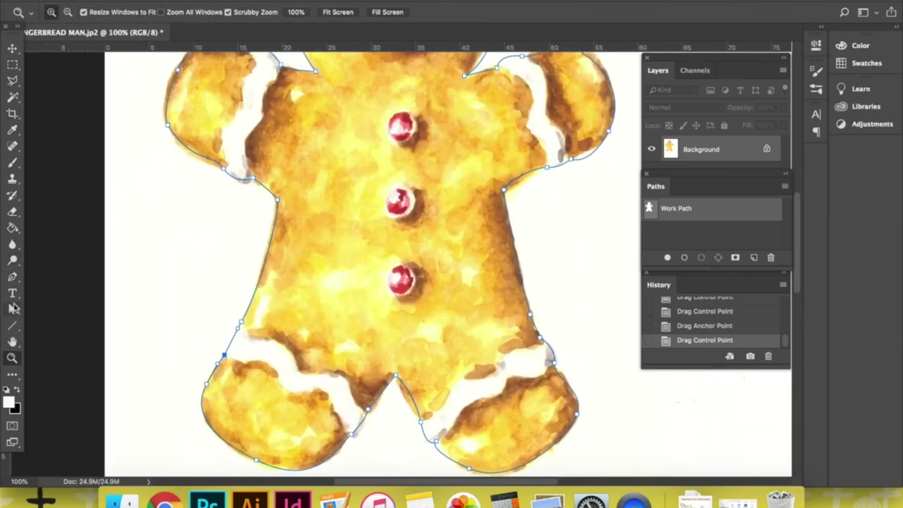
pyautogui.click(12, 277)
pyautogui.click(228, 345)
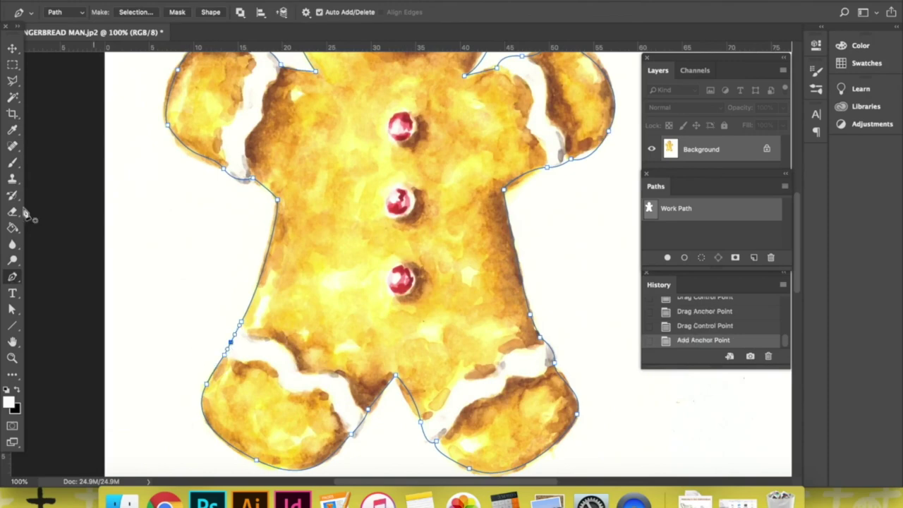
pyautogui.press('a')
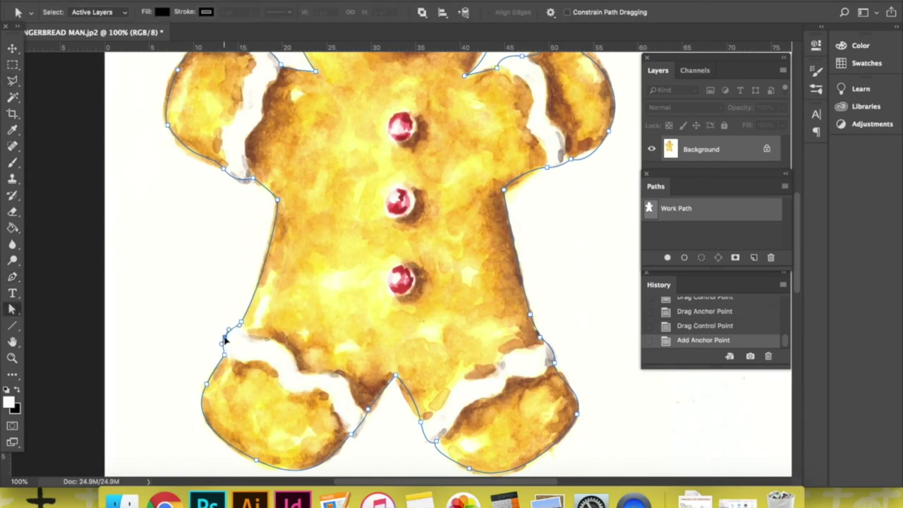
pyautogui.moveTo(226, 343); pyautogui.dragTo(225, 352)
pyautogui.click(256, 461)
pyautogui.scroll(-2, 255, 461)
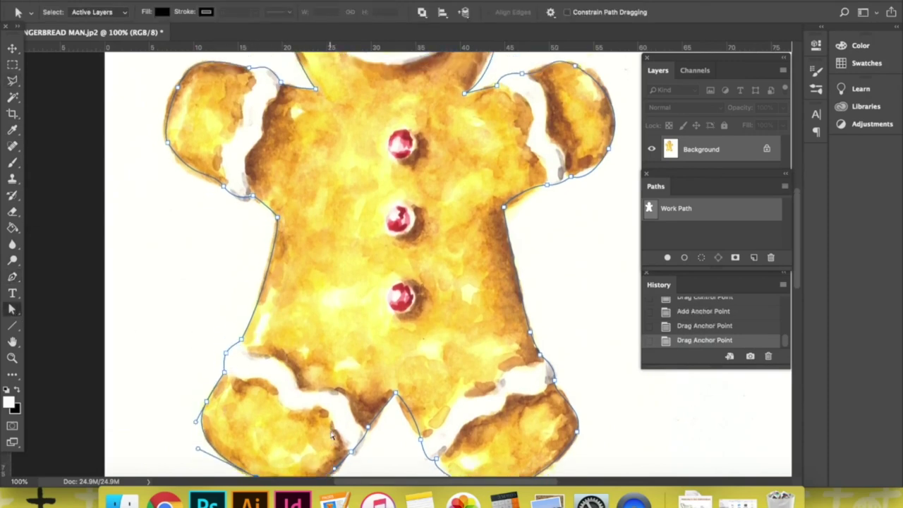
pyautogui.moveTo(352, 395)
pyautogui.mouseDown()
pyautogui.moveTo(355, 403)
pyautogui.moveTo(364, 392)
pyautogui.mouseUp()
pyautogui.click(393, 340)
pyautogui.moveTo(393, 340); pyautogui.dragTo(392, 338)
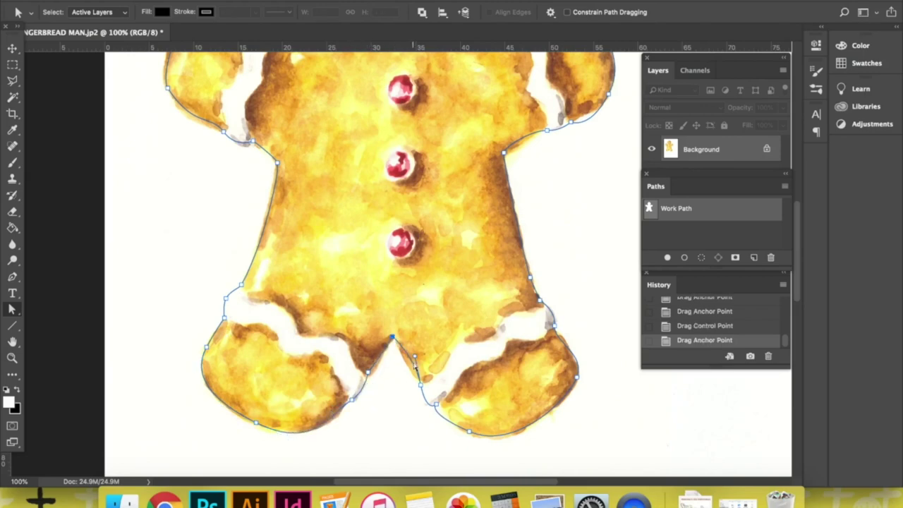
# Step: Add points between the legs and on the right leg's inner edge, fitting their curves
pyautogui.click(12, 277)
pyautogui.click(397, 344)
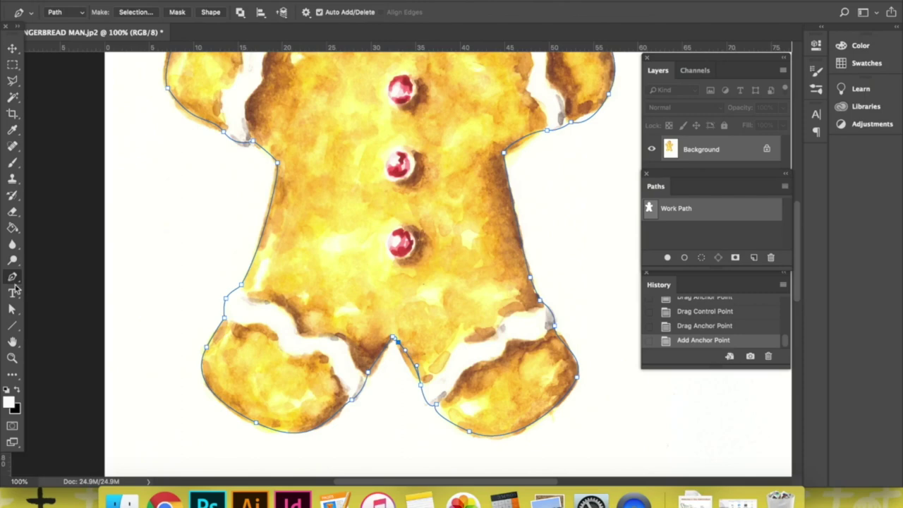
pyautogui.press('a')
pyautogui.moveTo(394, 339)
pyautogui.mouseDown()
pyautogui.moveTo(389, 345)
pyautogui.moveTo(390, 338)
pyautogui.mouseUp()
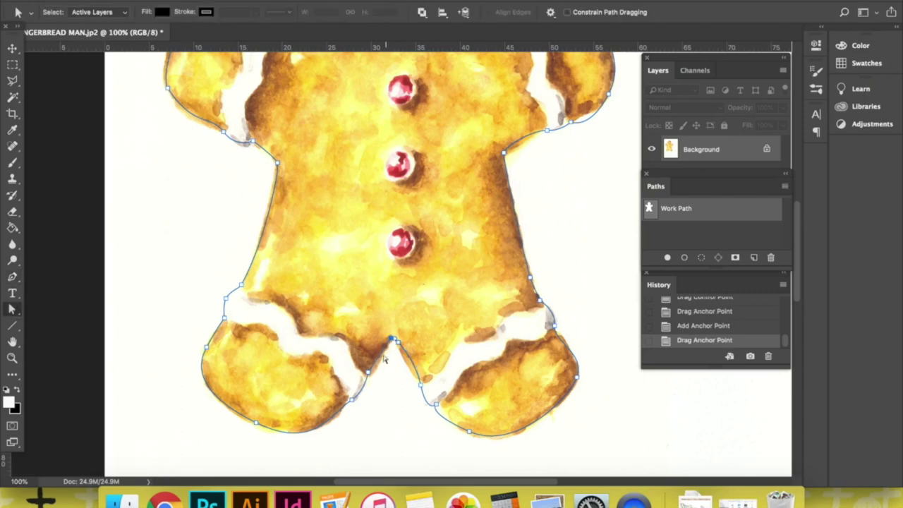
pyautogui.moveTo(368, 371); pyautogui.dragTo(417, 389)
pyautogui.press('p')
pyautogui.click(416, 382)
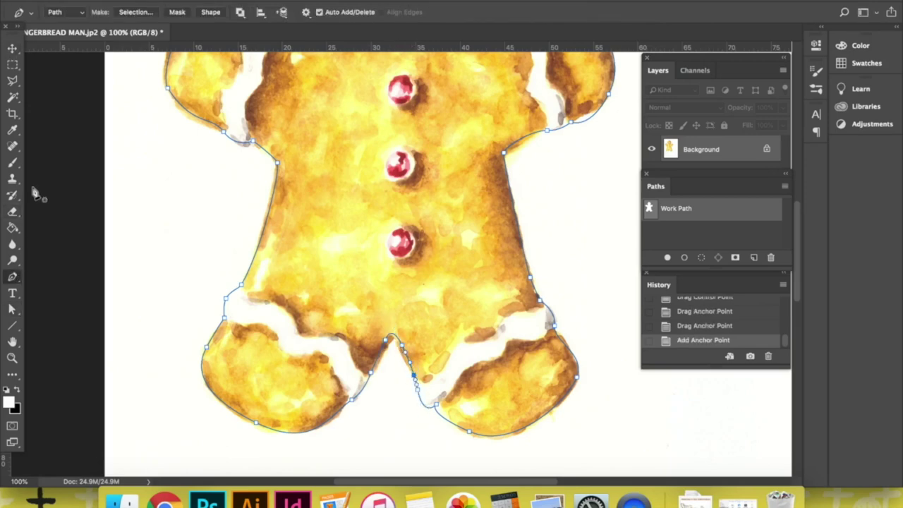
pyautogui.click(12, 309)
pyautogui.moveTo(416, 382); pyautogui.dragTo(456, 427)
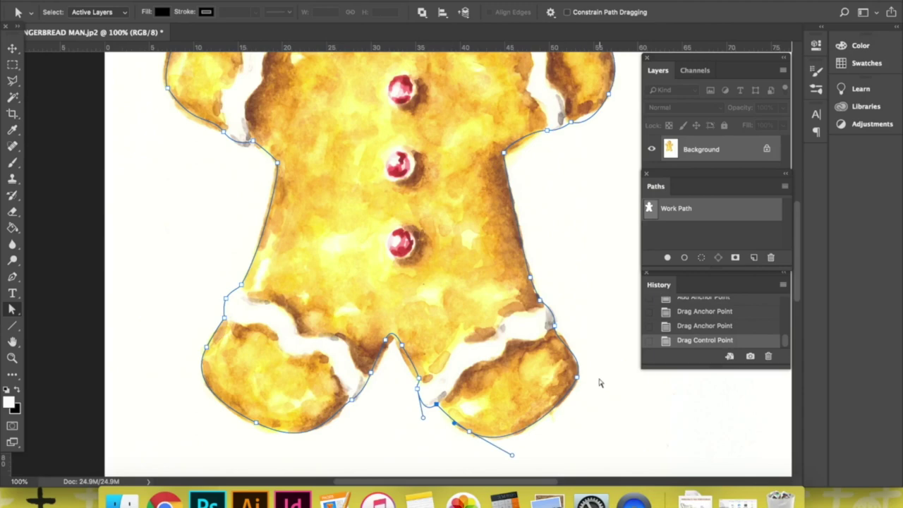
# Step: Reshape the path around the right hip, right armpit and right arm
pyautogui.click(577, 378)
pyautogui.click(554, 325)
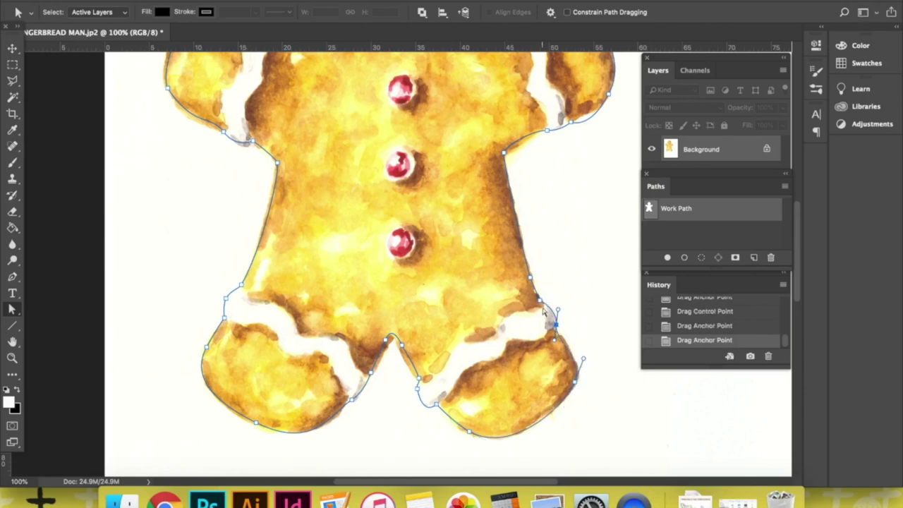
pyautogui.scroll(5, 543, 310)
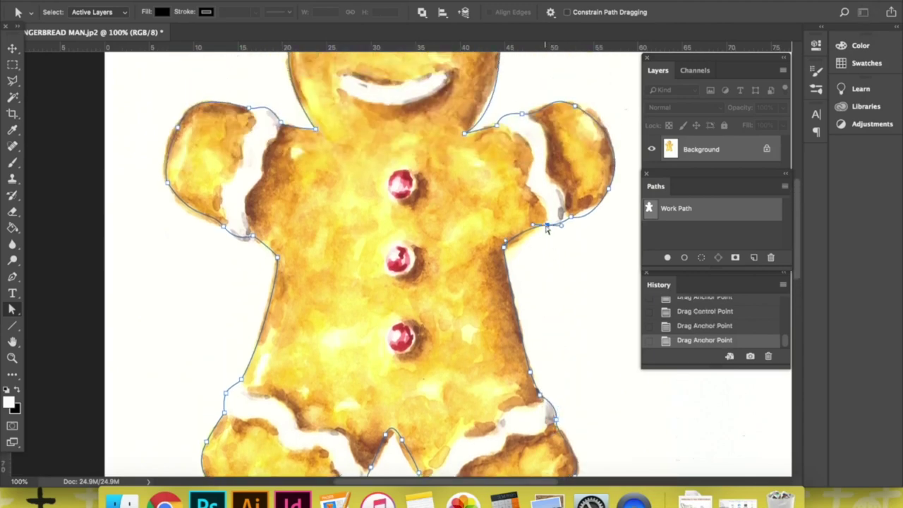
pyautogui.moveTo(547, 228)
pyautogui.mouseDown()
pyautogui.moveTo(520, 244)
pyautogui.moveTo(561, 220)
pyautogui.moveTo(534, 224)
pyautogui.moveTo(545, 227)
pyautogui.mouseUp()
pyautogui.moveTo(505, 254); pyautogui.dragTo(519, 245)
pyautogui.moveTo(579, 221); pyautogui.dragTo(597, 210)
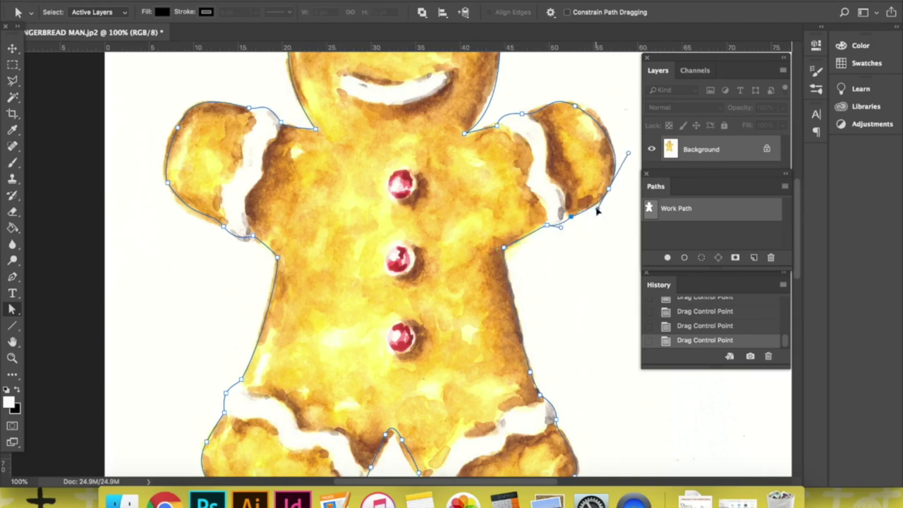
pyautogui.moveTo(577, 109); pyautogui.dragTo(585, 109)
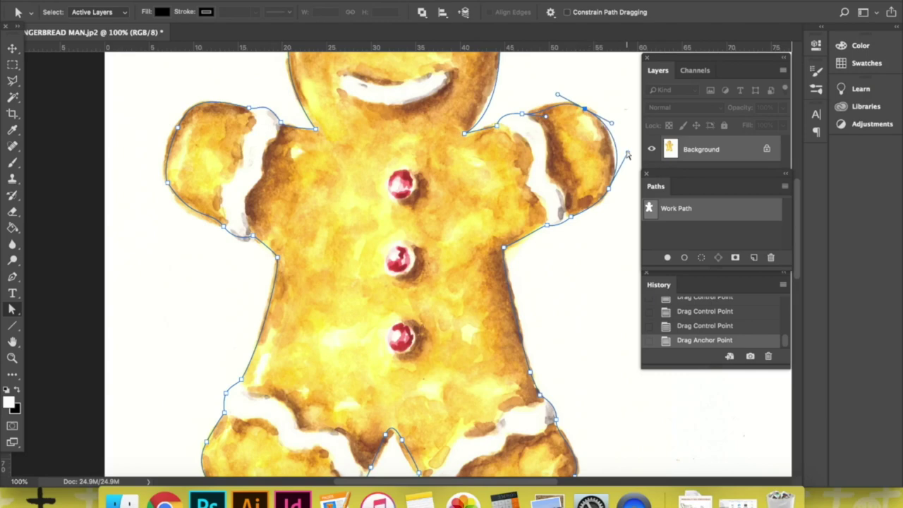
pyautogui.moveTo(628, 153); pyautogui.dragTo(619, 163)
# Step: Fit the path's anchors and curves to the head outline
pyautogui.scroll(5, 517, 146)
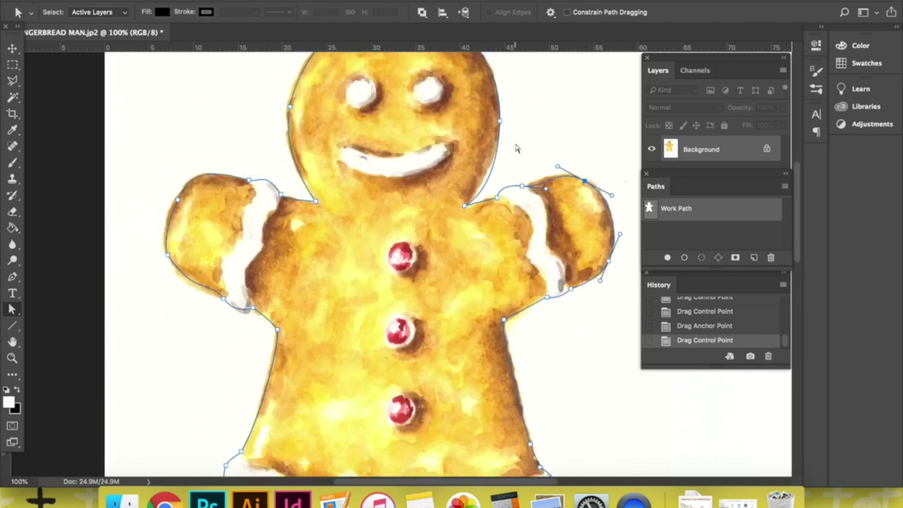
pyautogui.click(466, 260)
pyautogui.moveTo(499, 212); pyautogui.dragTo(502, 108)
pyautogui.scroll(1, 426, 83)
pyautogui.moveTo(397, 74); pyautogui.dragTo(397, 74)
pyautogui.moveTo(297, 117); pyautogui.dragTo(297, 119)
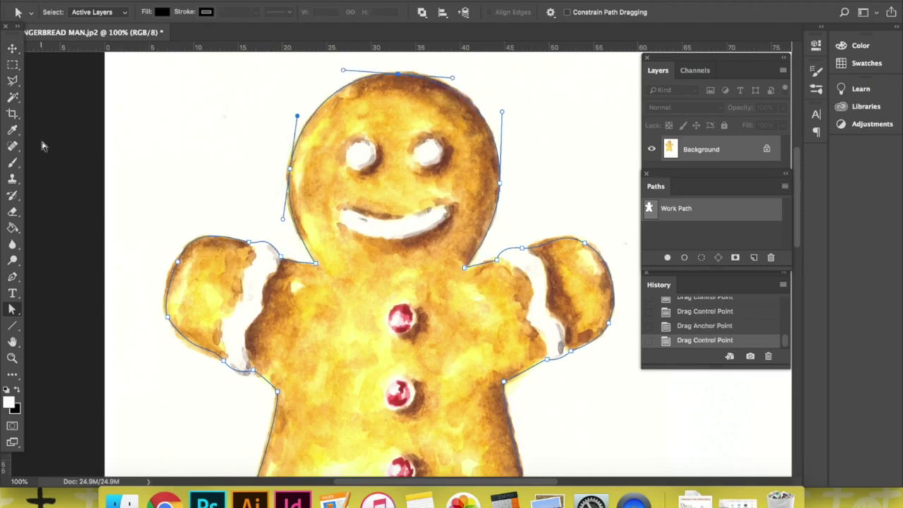
# Step: Zoom out to the whole figure and choose Make Selection for the work path
pyautogui.click(165, 224)
pyautogui.press('super+minus')
pyautogui.press('super+minus')
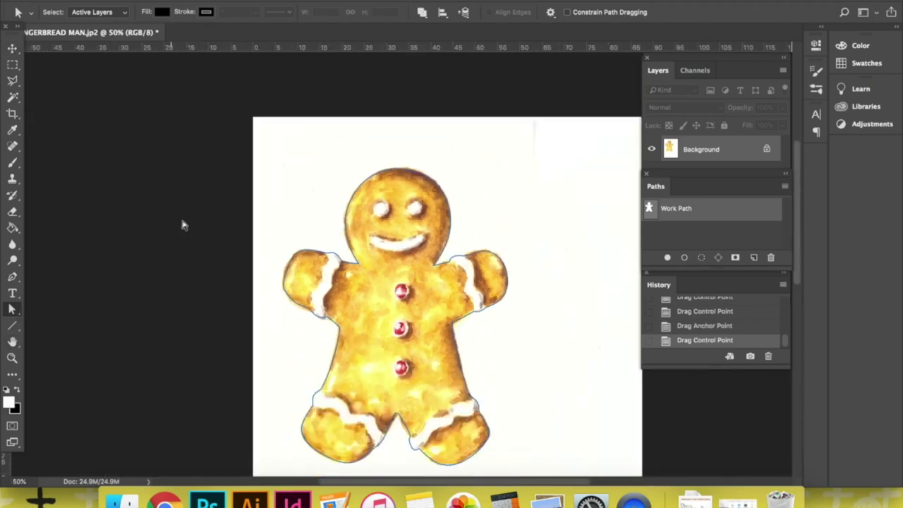
pyautogui.scroll(-2, 508, 263)
pyautogui.scroll(-2, 508, 263)
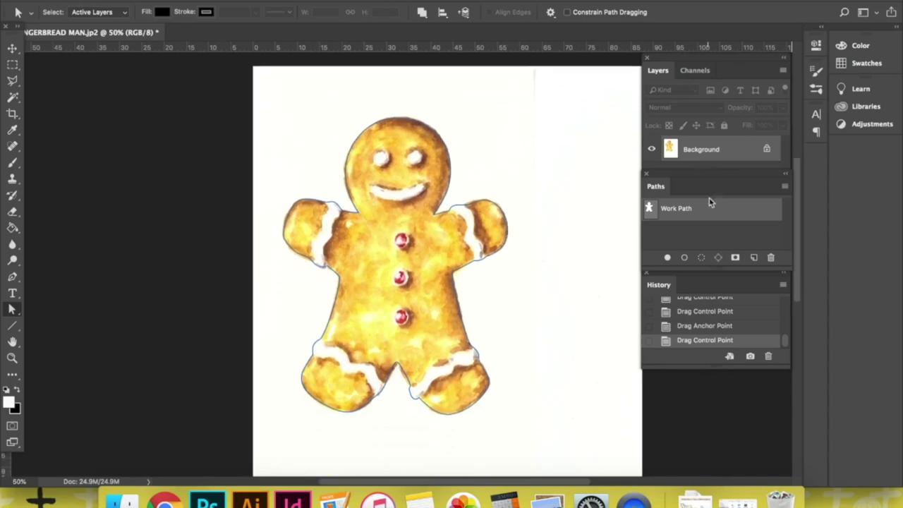
pyautogui.click(784, 189)
pyautogui.click(742, 253)
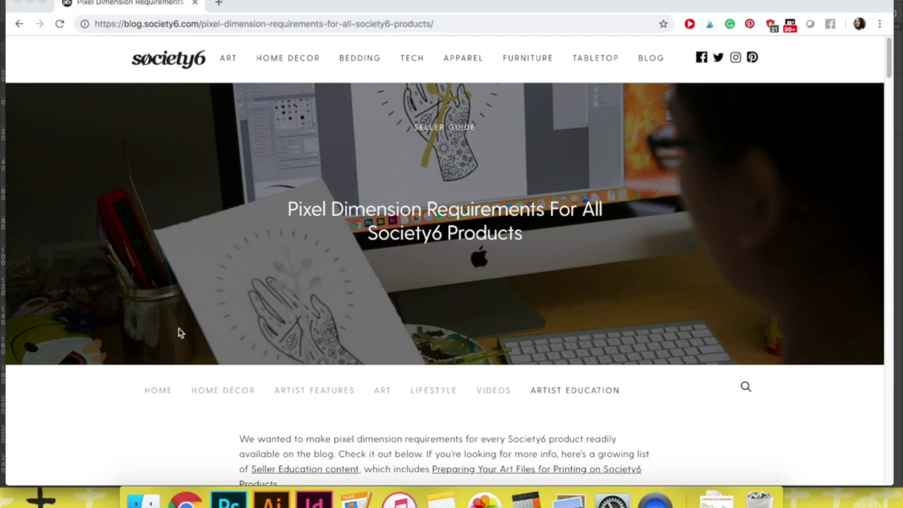
# Step: Scroll through the Pixel Dimension Requirements article, reading the per-product dimensions table
pyautogui.scroll(-5, 179, 333)
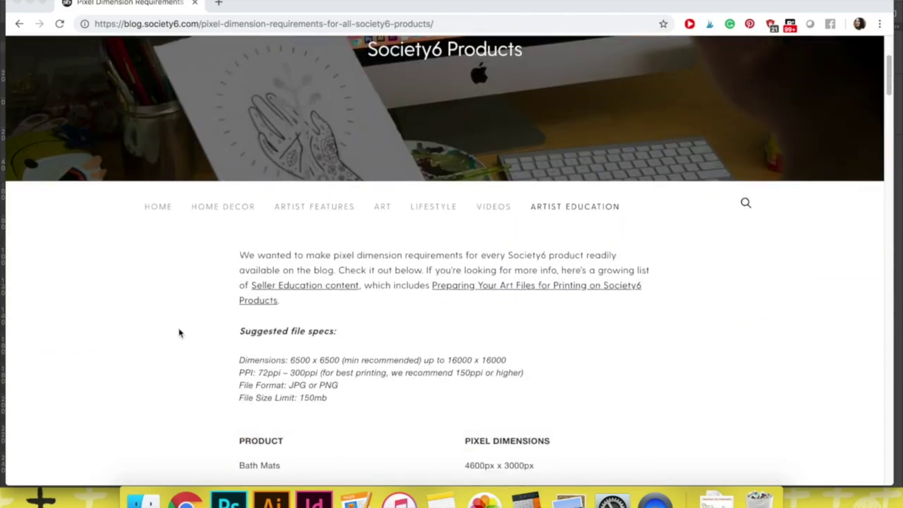
pyautogui.scroll(-3, 179, 333)
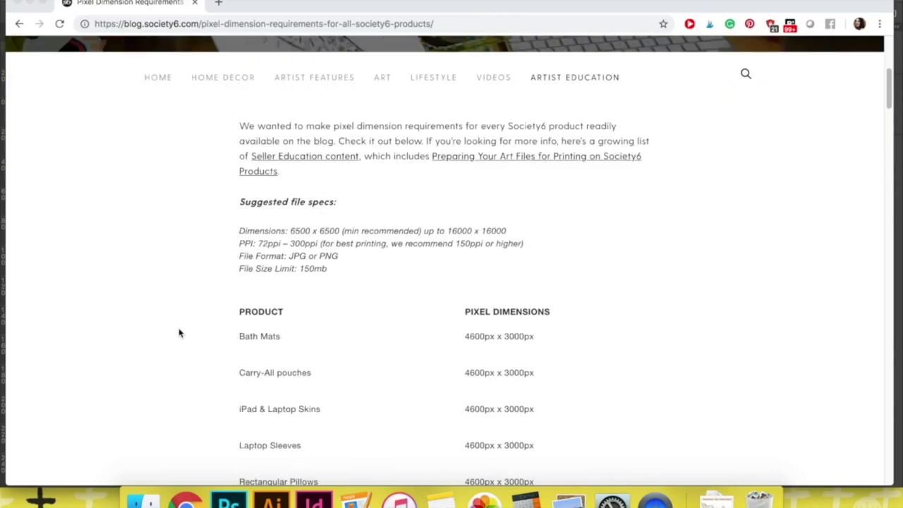
pyautogui.scroll(-5, 179, 333)
pyautogui.scroll(-4, 179, 333)
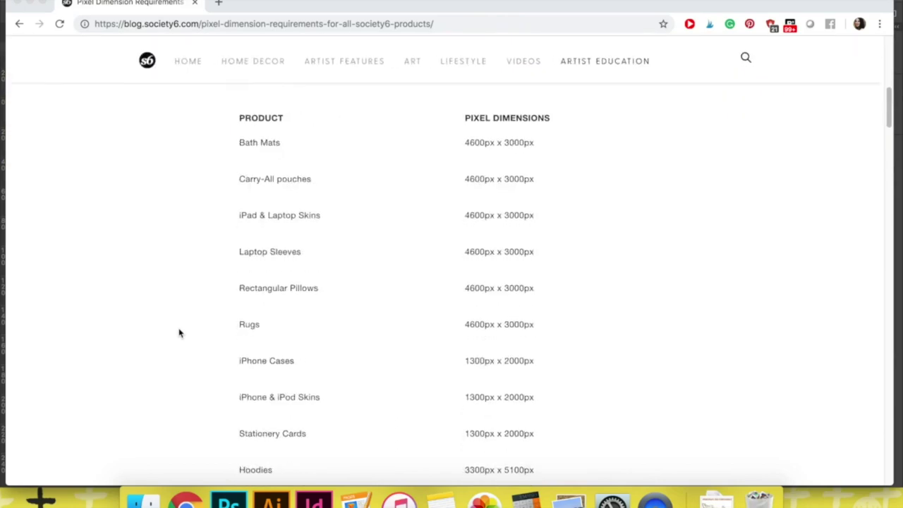
pyautogui.scroll(-3, 179, 333)
pyautogui.scroll(-9, 180, 333)
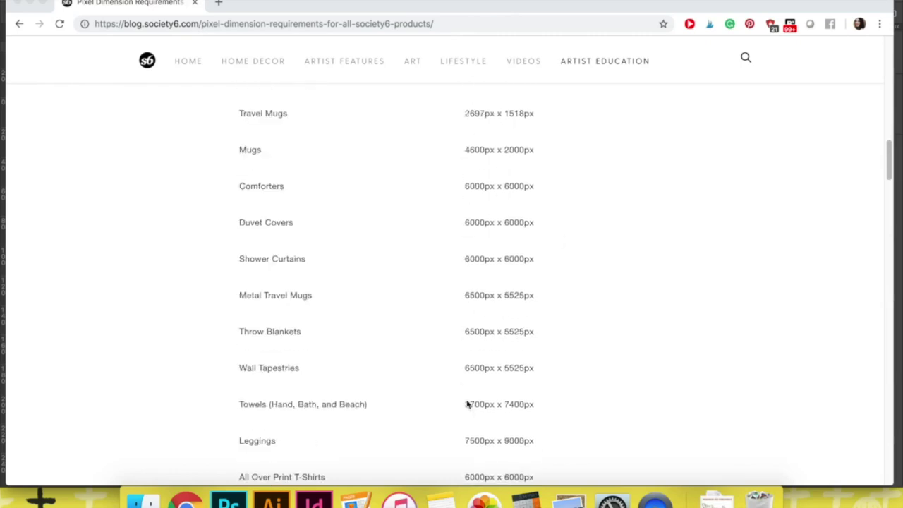
pyautogui.scroll(1, 583, 311)
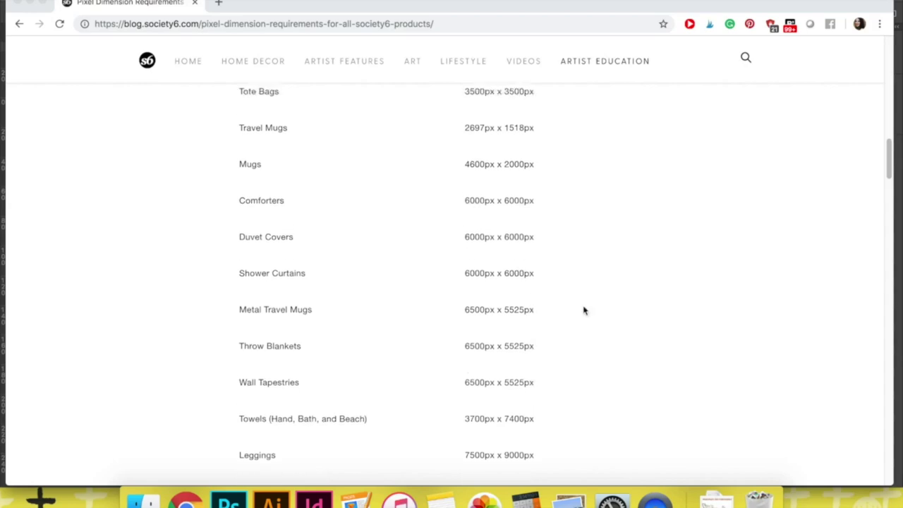
pyautogui.scroll(-8, 584, 311)
pyautogui.scroll(-7, 583, 310)
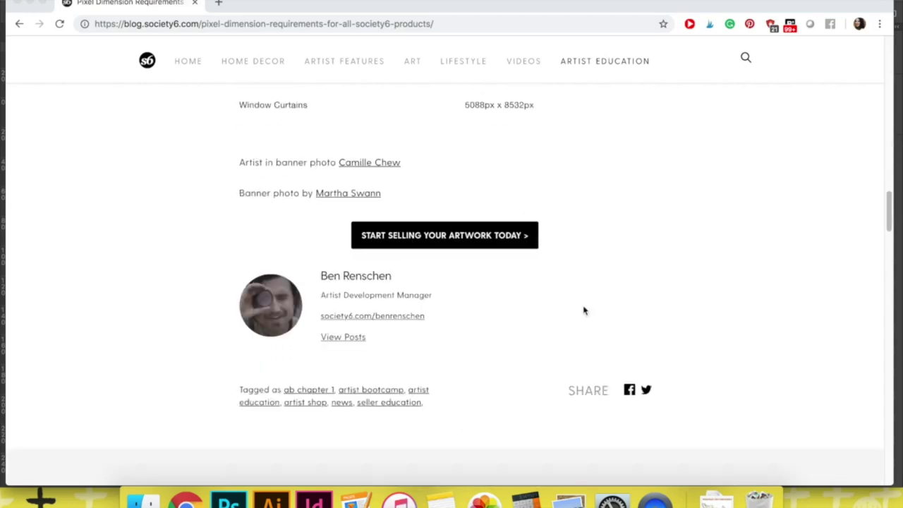
pyautogui.scroll(10, 583, 311)
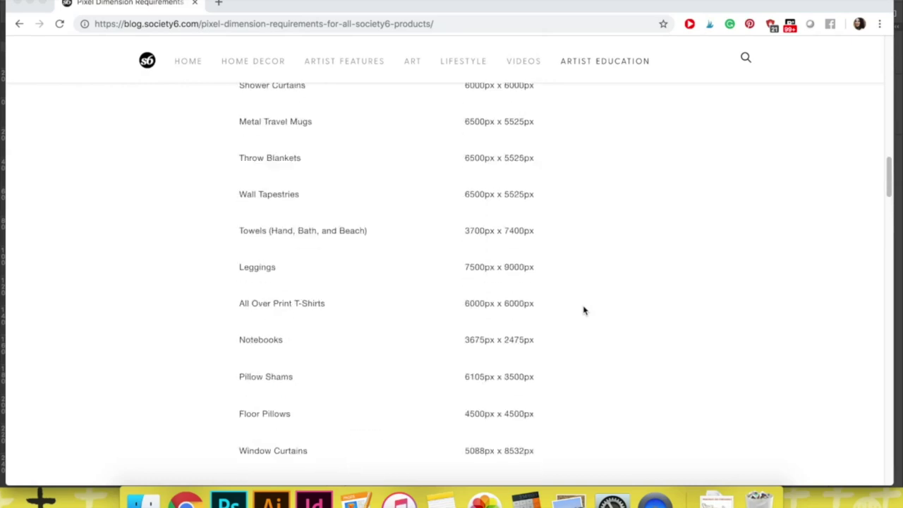
pyautogui.scroll(5, 584, 310)
pyautogui.scroll(13, 583, 310)
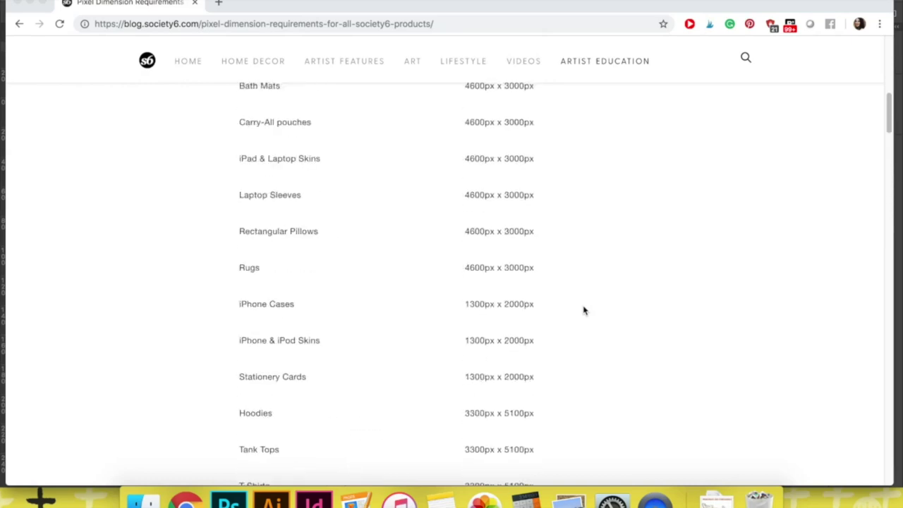
pyautogui.scroll(7, 584, 310)
pyautogui.scroll(1, 584, 311)
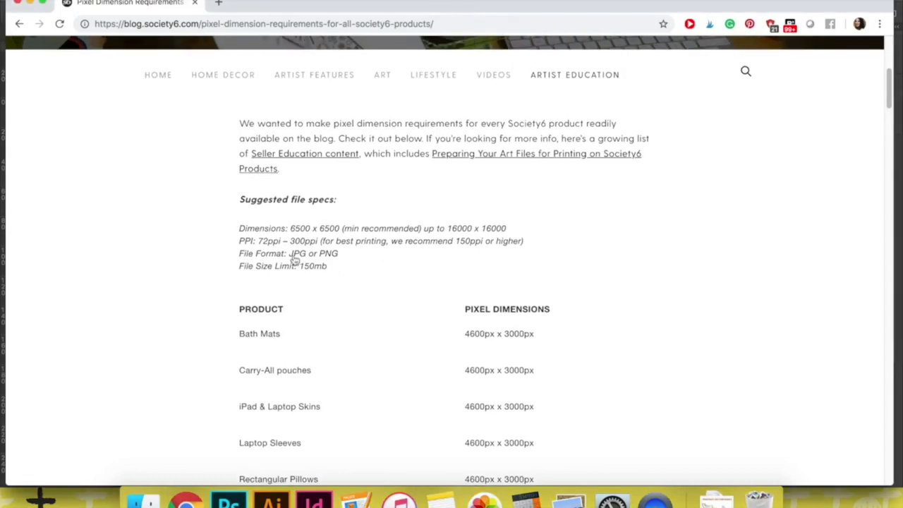
# Step: Highlight the suggested file spec lines and the recommended Dimensions line
pyautogui.moveTo(334, 271); pyautogui.dragTo(238, 202)
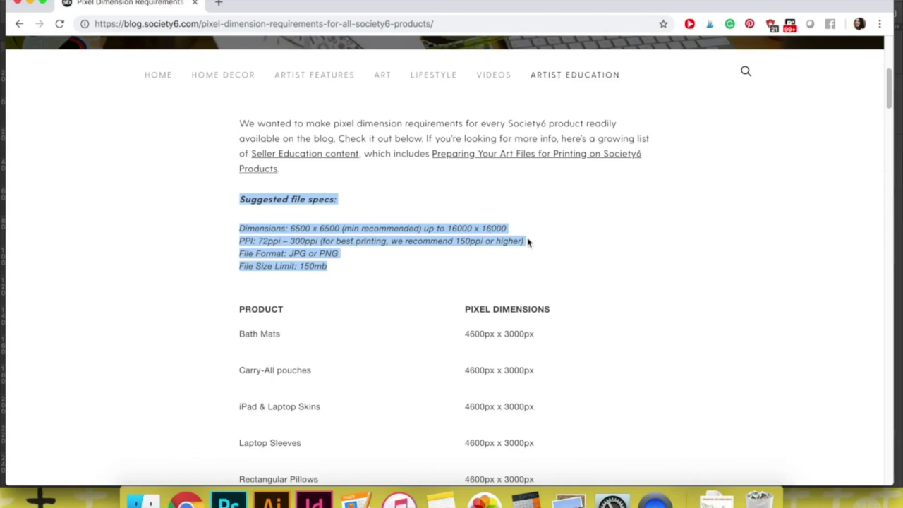
pyautogui.click(217, 238)
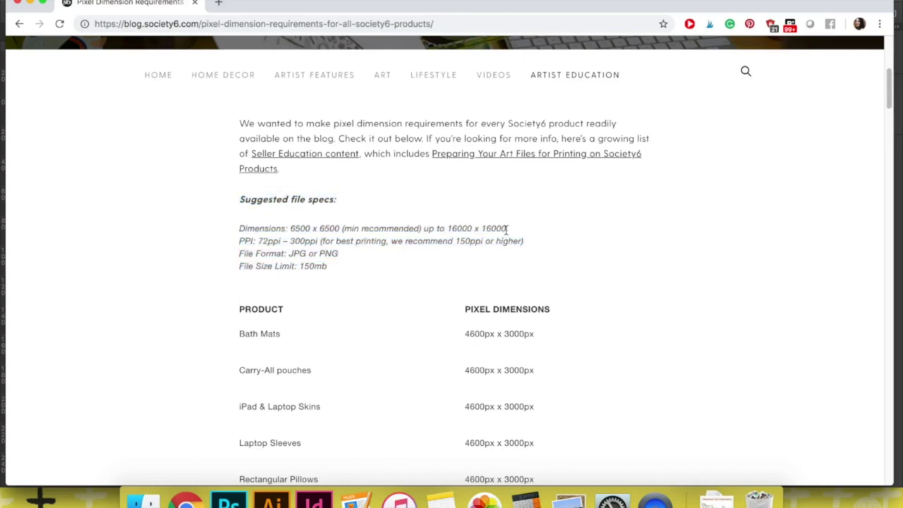
pyautogui.moveTo(506, 233); pyautogui.dragTo(235, 230)
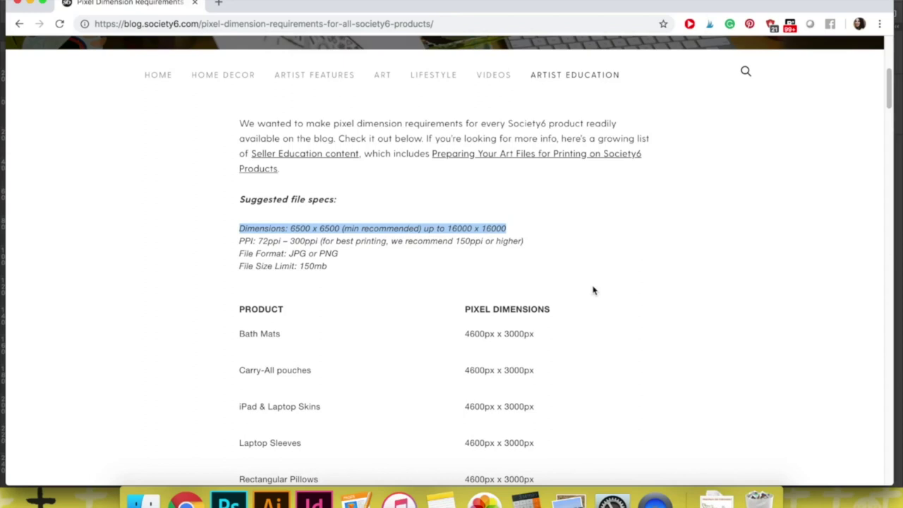
pyautogui.click(593, 264)
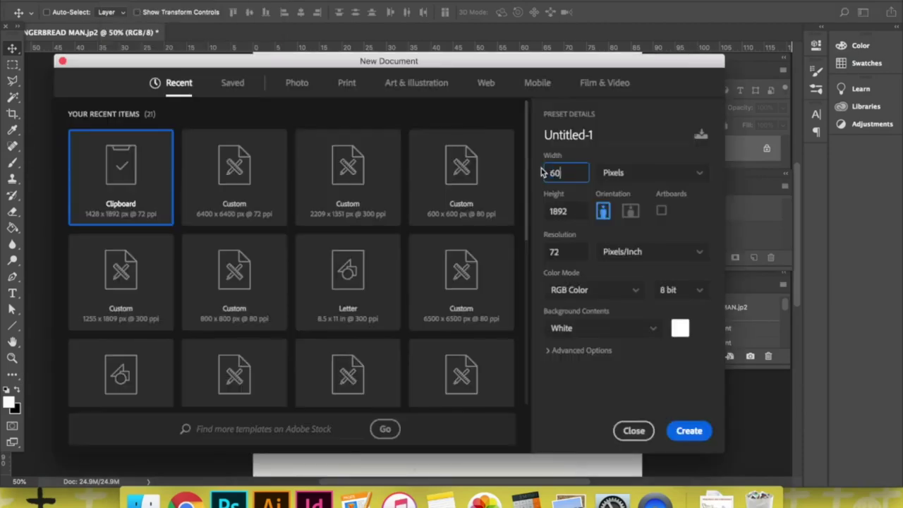
# Step: Create a 7000 × 7000 px, 150 ppi document and place the cut-out gingerbread man on it
pyautogui.write('00')
pyautogui.press('Tab')
pyautogui.write('7000')
pyautogui.press('Tab')
pyautogui.write('150')
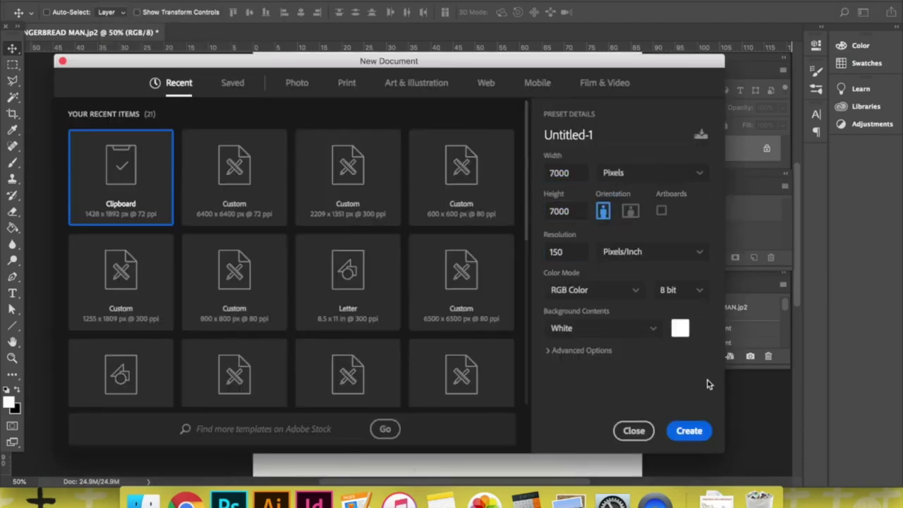
pyautogui.press('Return')
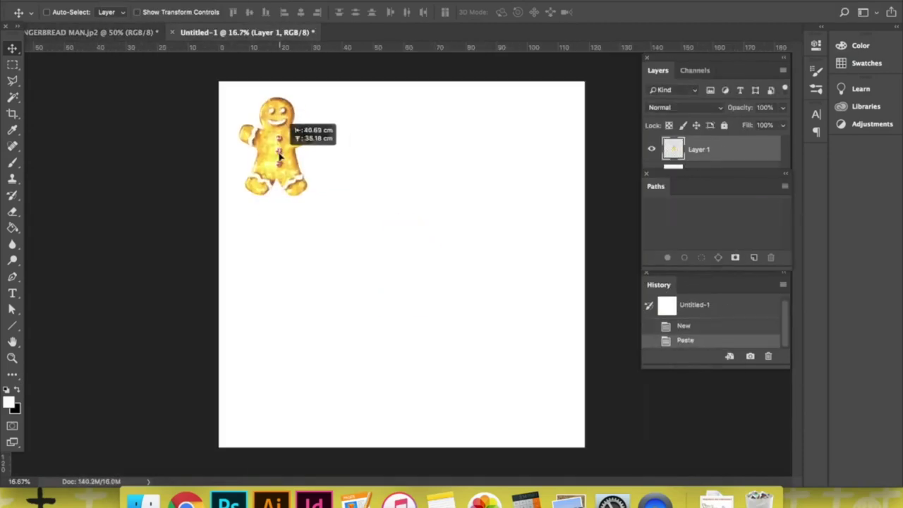
pyautogui.hotkey('ctrl', 'j')
pyautogui.moveTo(276, 144); pyautogui.dragTo(373, 145)
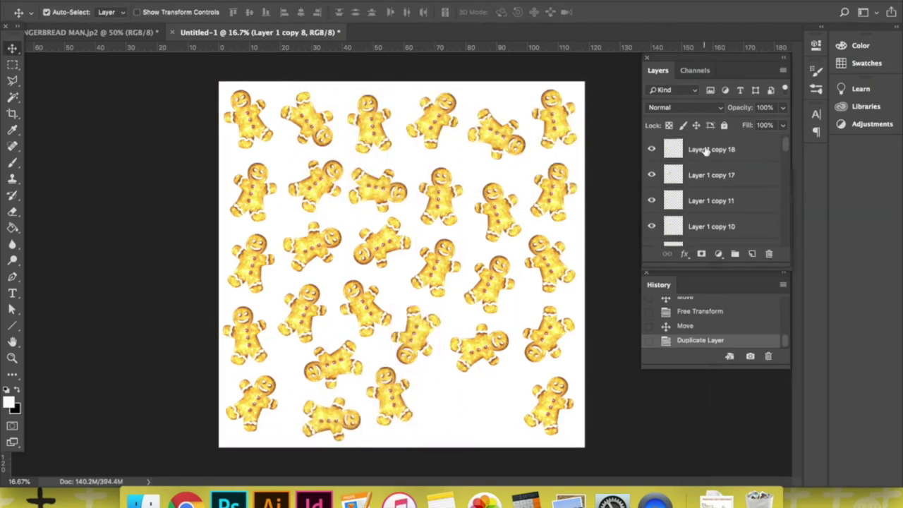
# Step: Move and rotate the remaining gingerbread copies to fill the gaps in the pattern
pyautogui.moveTo(395, 398); pyautogui.dragTo(444, 411)
pyautogui.moveTo(395, 399); pyautogui.dragTo(499, 411)
pyautogui.moveTo(369, 126); pyautogui.dragTo(379, 117)
pyautogui.moveTo(379, 187); pyautogui.dragTo(383, 181)
pyautogui.hotkey('ctrl', 't')
pyautogui.moveTo(226, 290); pyautogui.dragTo(216, 262)
pyautogui.press('Return')
pyautogui.moveTo(252, 398)
pyautogui.mouseDown()
pyautogui.moveTo(275, 405)
pyautogui.moveTo(265, 410)
pyautogui.mouseUp()
pyautogui.moveTo(498, 409); pyautogui.dragTo(503, 406)
pyautogui.moveTo(333, 361); pyautogui.dragTo(332, 363)
# Step: Hide the white Background layer and zoom in to check the transparent edges
pyautogui.scroll(-5, 713, 198)
pyautogui.click(651, 233)
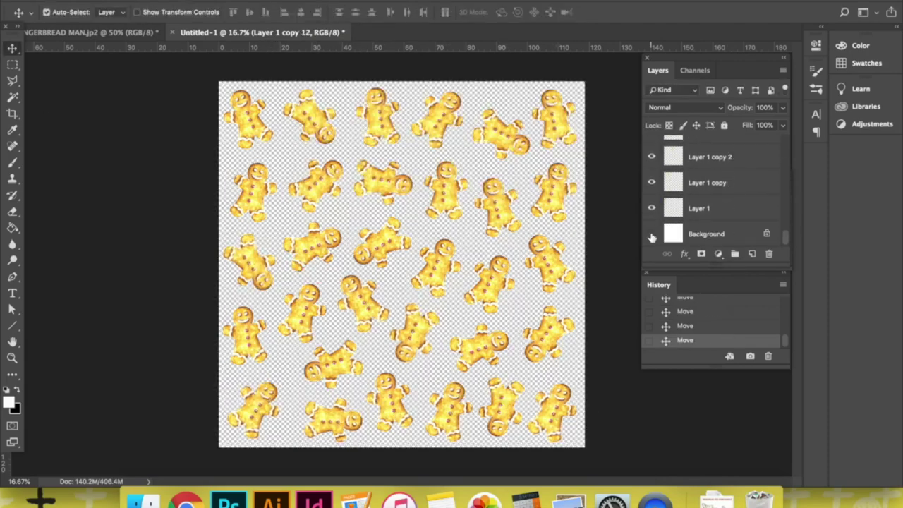
pyautogui.press('z')
pyautogui.click(424, 212)
pyautogui.click(423, 211)
pyautogui.click(423, 211)
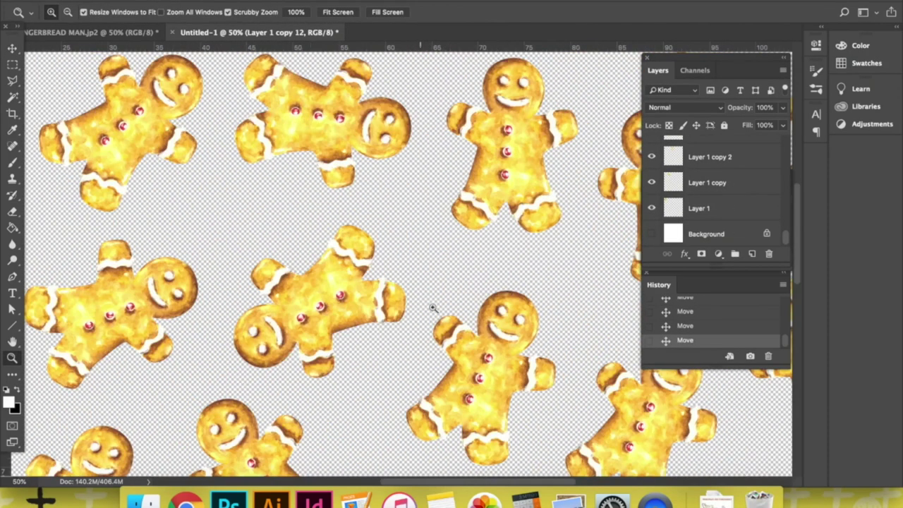
pyautogui.press('v')
pyautogui.press('super+minus')
pyautogui.press('super+minus')
pyautogui.press('super+minus')
# Step: Save the pattern as a PNG named GINGERBREAD MAN PATTERN
pyautogui.click(120, 0)
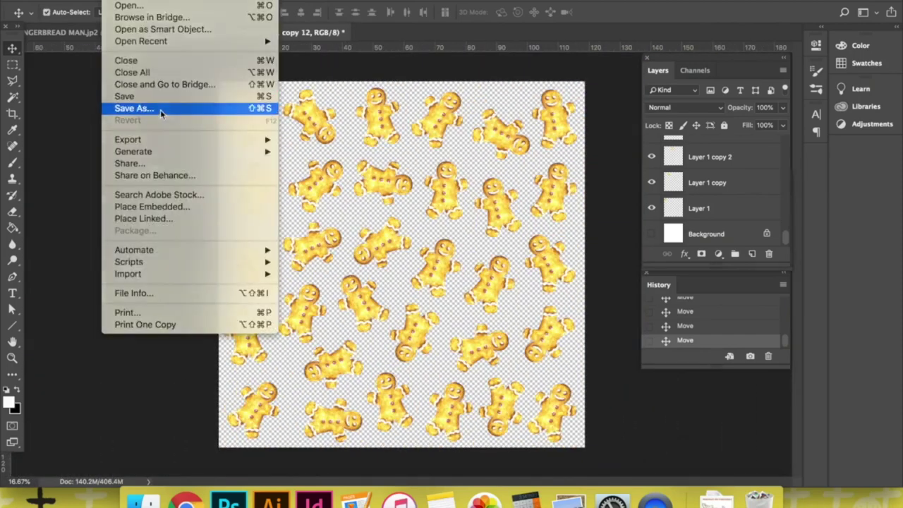
pyautogui.click(160, 110)
pyautogui.click(578, 198)
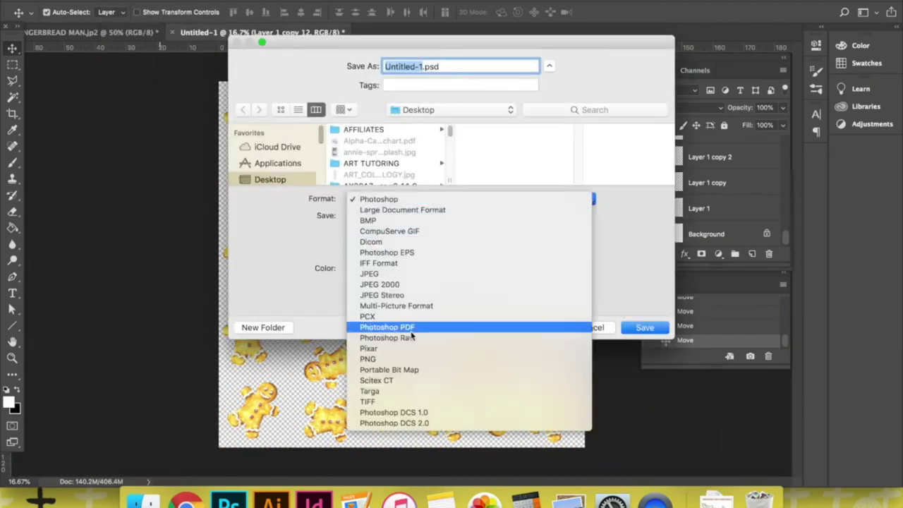
pyautogui.click(385, 362)
pyautogui.write('GINGERBREAD MAN PATT')
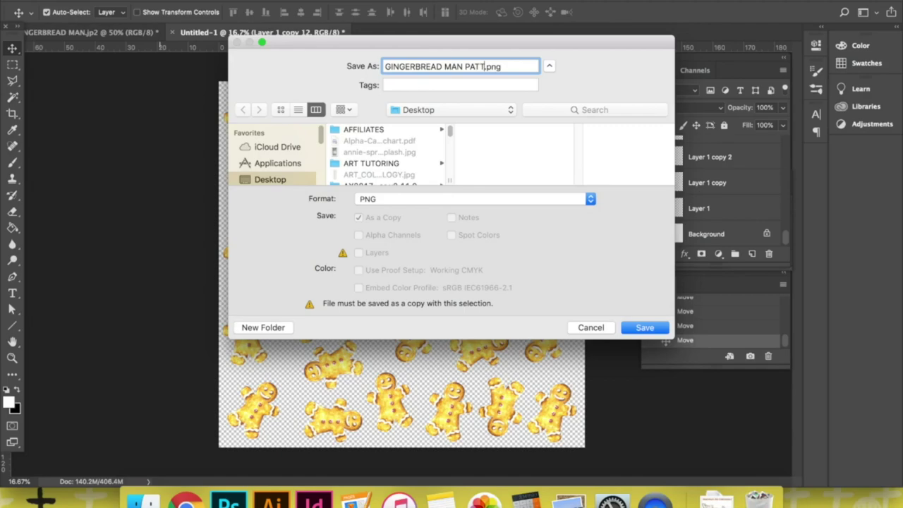
pyautogui.write('ERN')
pyautogui.click(644, 327)
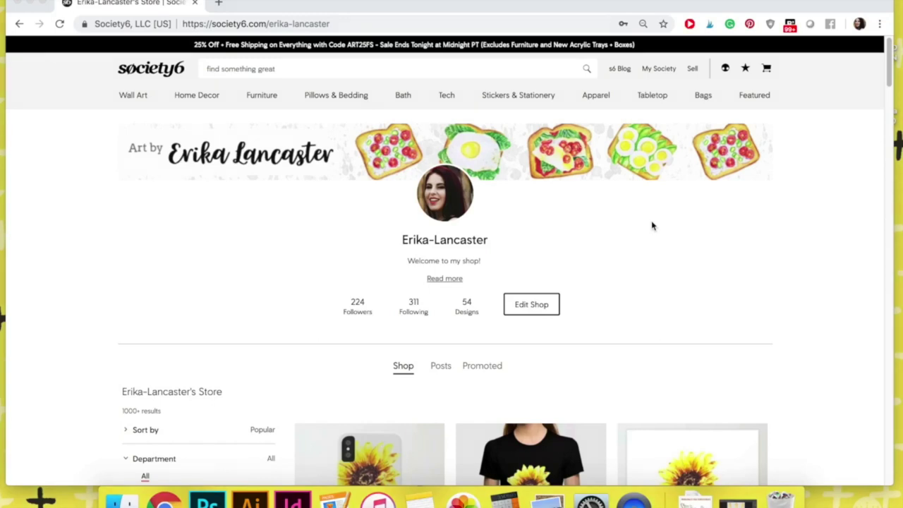
# Step: Upload GINGERBREAD MAN PATTERN.png as new artwork, confirm owning its rights, and continue
pyautogui.click(695, 69)
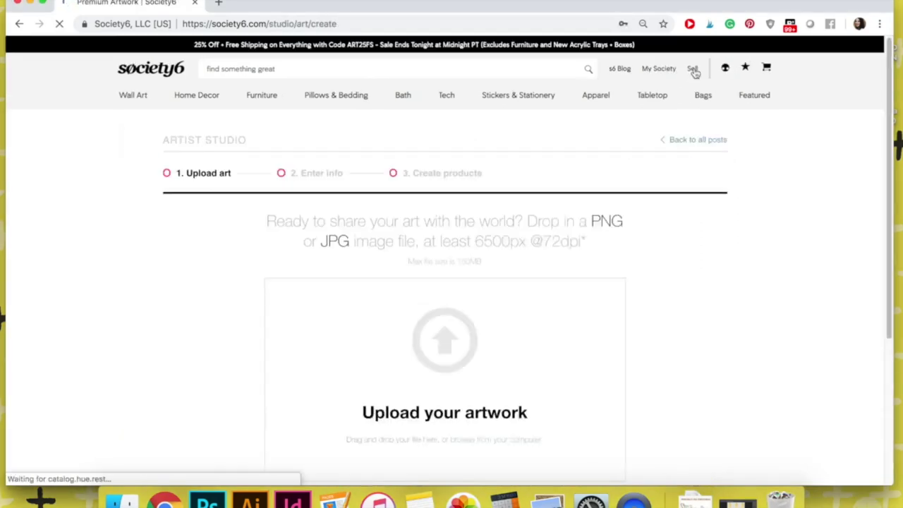
pyautogui.scroll(-5, 699, 274)
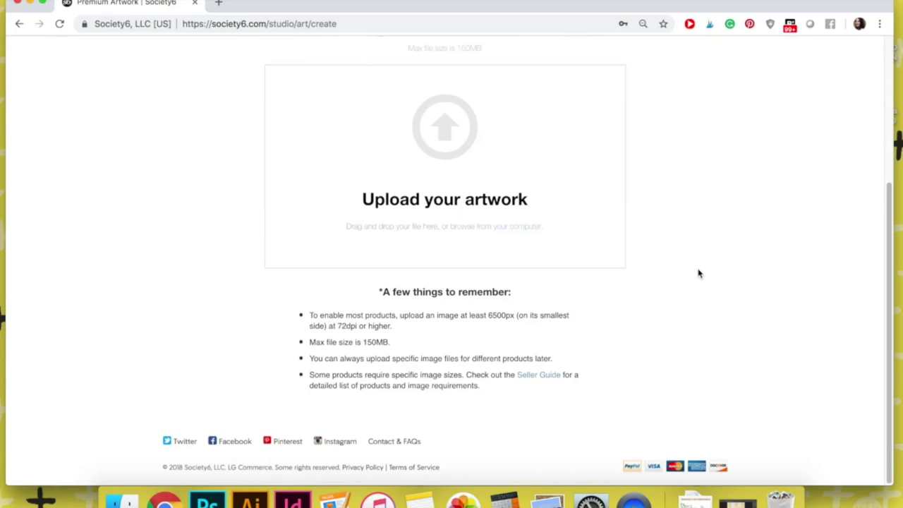
pyautogui.scroll(1, 697, 272)
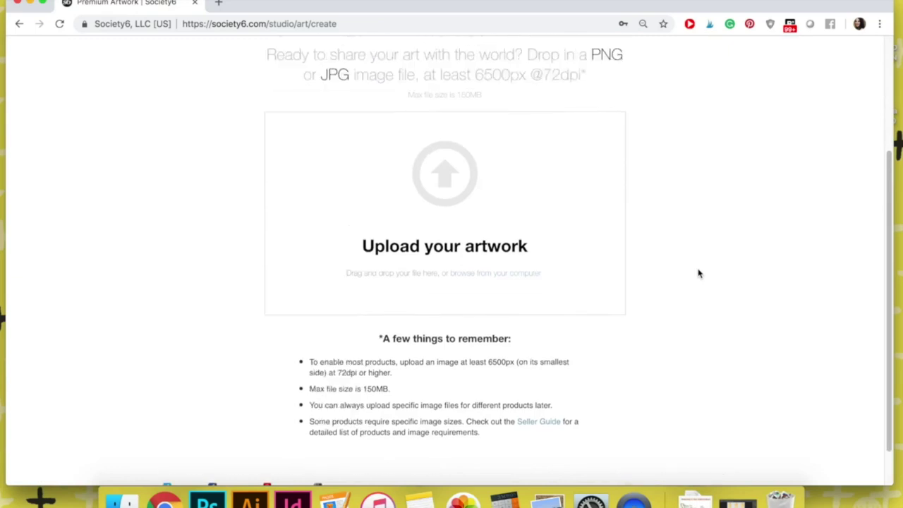
pyautogui.click(526, 275)
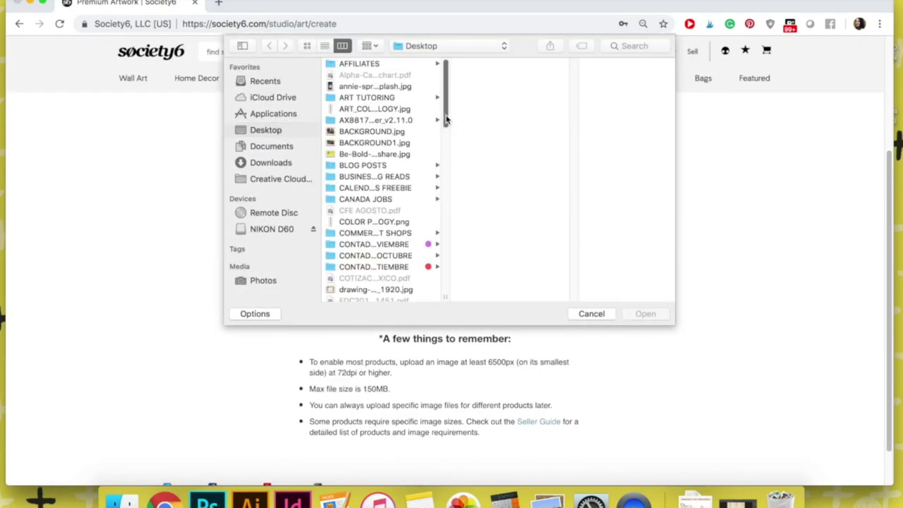
pyautogui.moveTo(447, 120); pyautogui.dragTo(445, 194)
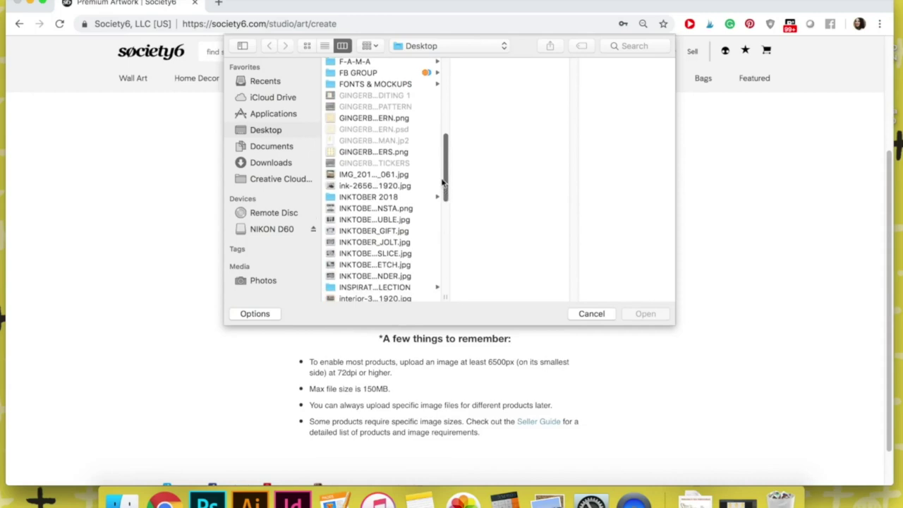
pyautogui.click(404, 120)
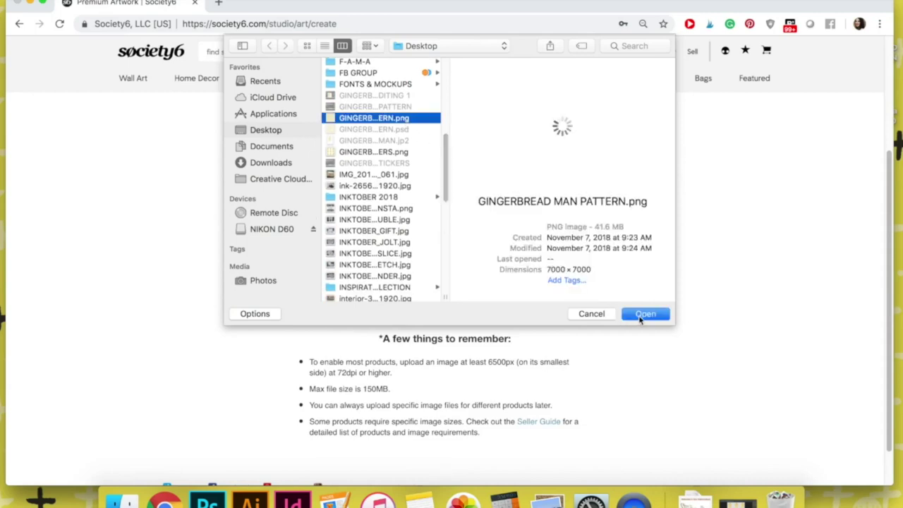
pyautogui.click(639, 315)
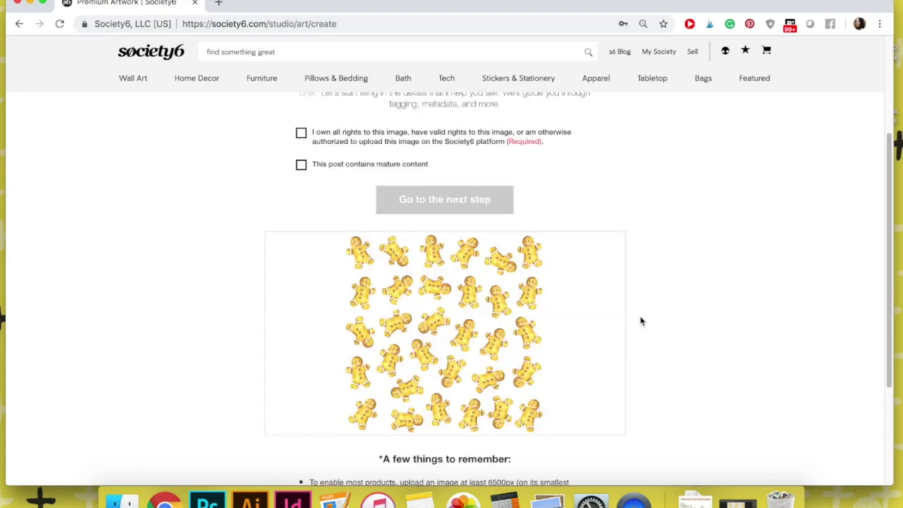
pyautogui.click(301, 162)
pyautogui.click(479, 227)
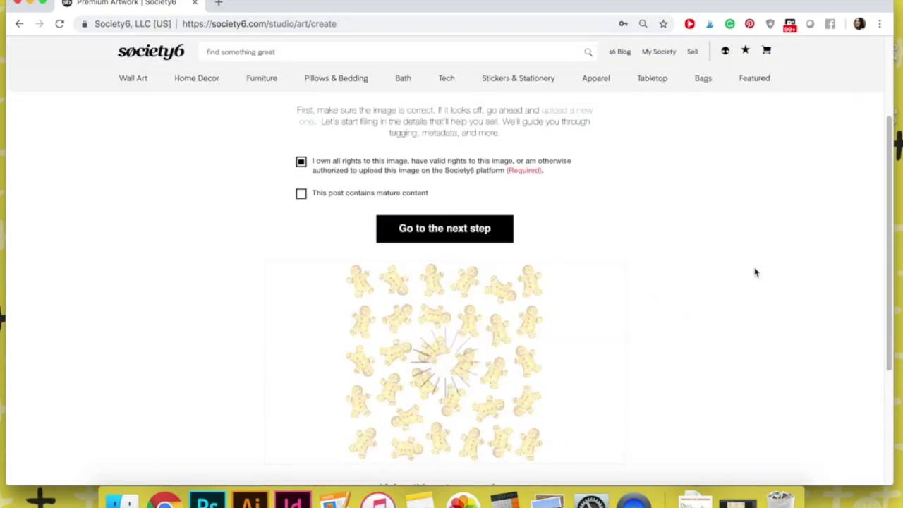
# Step: Enter the artwork title and add the tags december, celebration, winter and watercolour
pyautogui.click(328, 200)
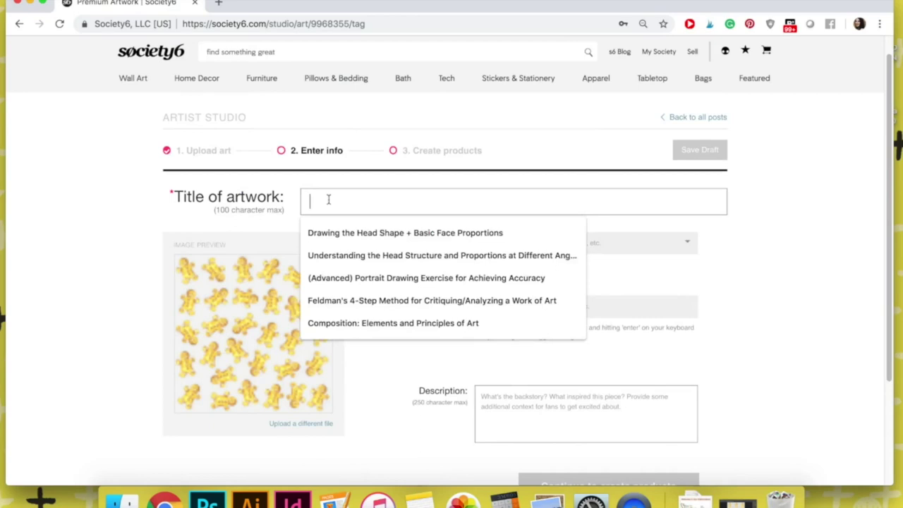
pyautogui.write('Cute Gingerbread Man ')
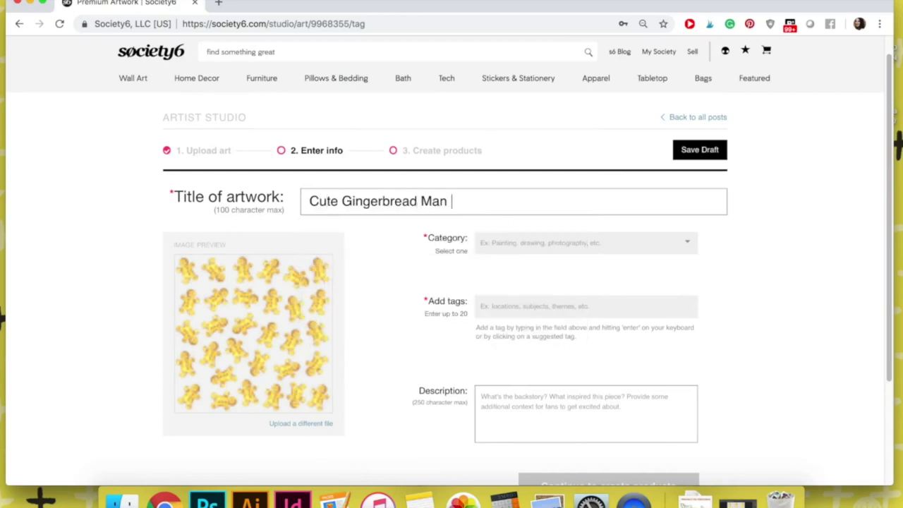
pyautogui.write('Pattern')
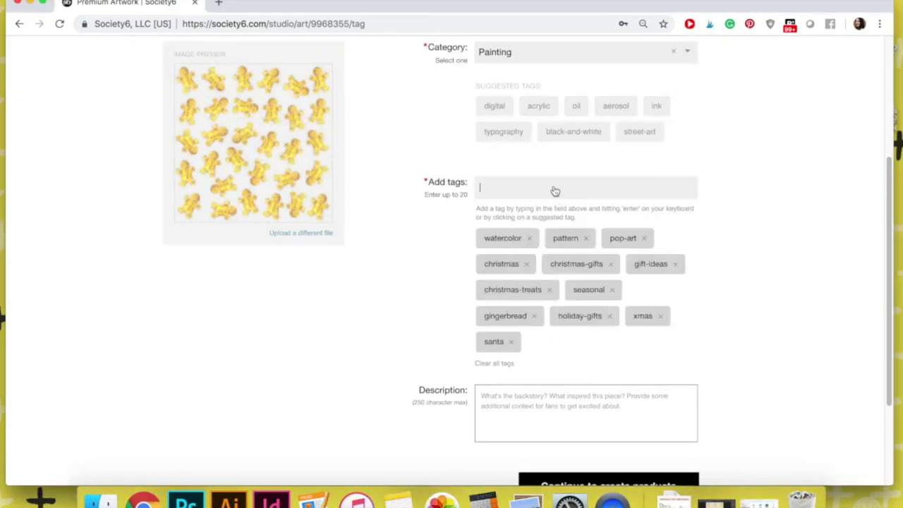
pyautogui.write('ber')
pyautogui.press('Return')
pyautogui.write('celebration')
pyautogui.press('Return')
pyautogui.write('winter')
pyautogui.press('Return')
pyautogui.write('paint')
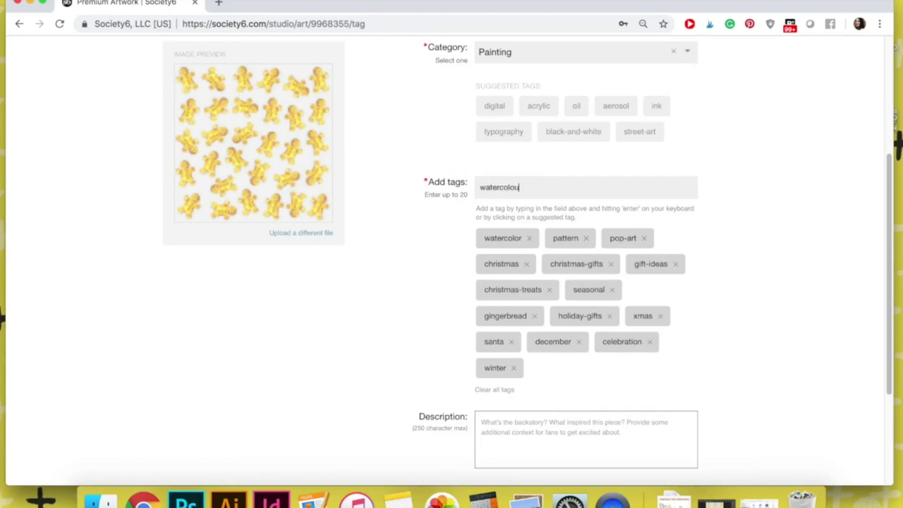
pyautogui.write('our')
pyautogui.press('Return')
pyautogui.write('holiday greetings')
# Step: Add holiday greetings, gift giving, sweet treat and cookies tags, removing christmas treats and food
pyautogui.press('Return')
pyautogui.write('gift giving')
pyautogui.press('Return')
pyautogui.write('illustration')
pyautogui.press('Return')
pyautogui.write('baking')
pyautogui.press('Return')
pyautogui.write('f')
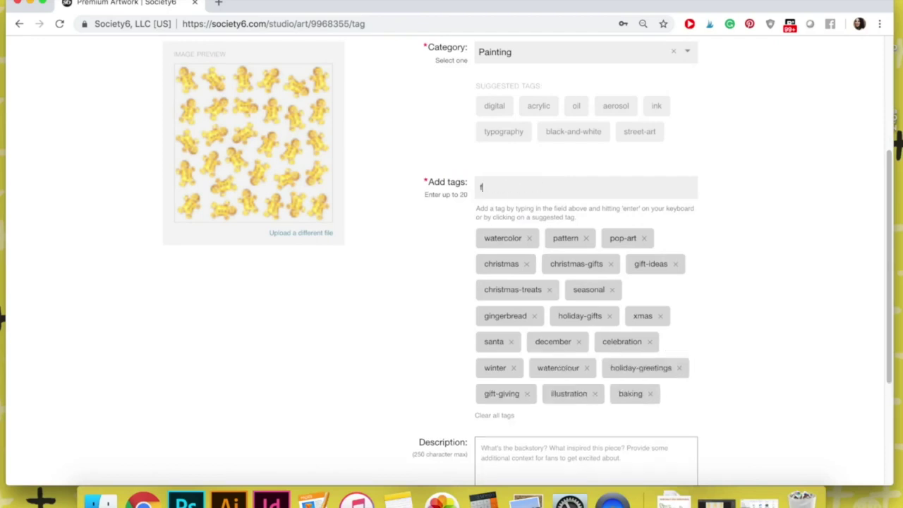
pyautogui.write('ood')
pyautogui.press('Return')
pyautogui.click(549, 289)
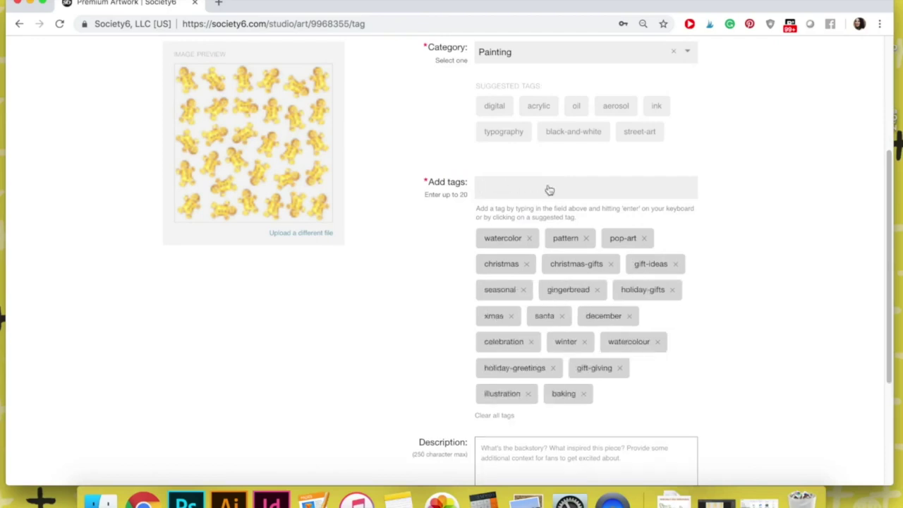
pyautogui.click(549, 188)
pyautogui.write('sweet treat')
pyautogui.press('Return')
pyautogui.write('cookies')
pyautogui.press('Return')
# Step: Write a description about this Christmas-inspired watercolor painting and the gingerbread man's origins
pyautogui.click(522, 455)
pyautogui.write('I had lots of fun creating this C')
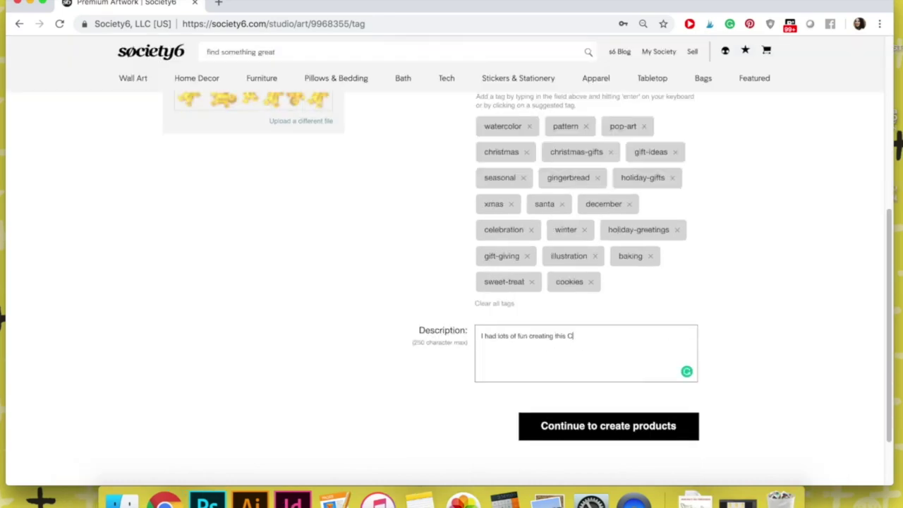
pyautogui.write('hristmas-inspired watercolor painting! Did you ')
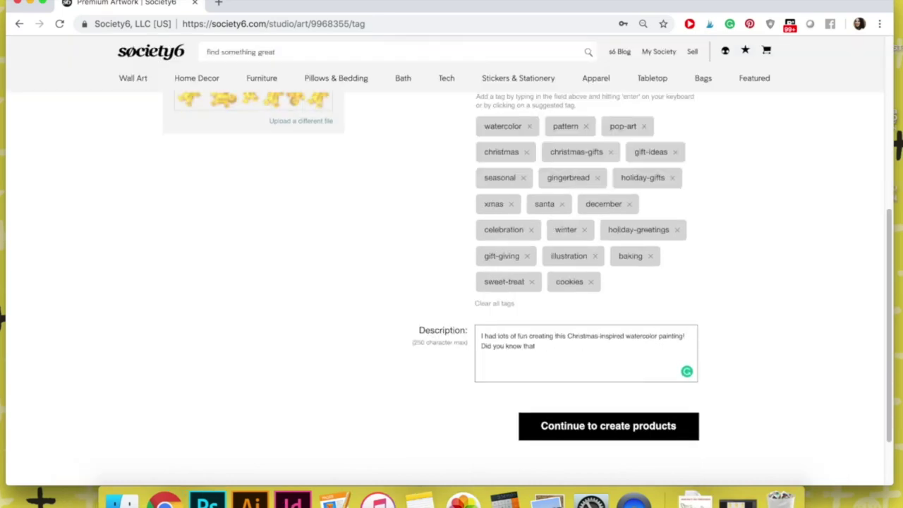
pyautogui.write('know that it is believed Queen Elizabeth I had the idea')
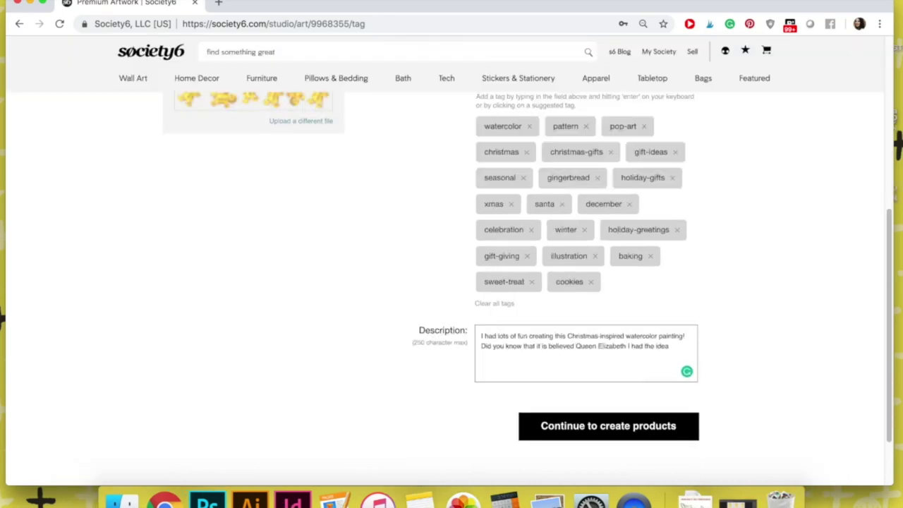
pyautogui.press('BackSpace')
pyautogui.press('BackSpace')
pyautogui.press('BackSpace')
pyautogui.press('BackSpace')
pyautogui.press('BackSpace')
pyautogui.press('BackSpace')
pyautogui.press('BackSpace')
pyautogui.press('BackSpace')
pyautogui.press('BackSpace')
pyautogui.press('BackSpace')
pyautogui.write('ad the idea for Gingerbread Men? She had her bakers made c')
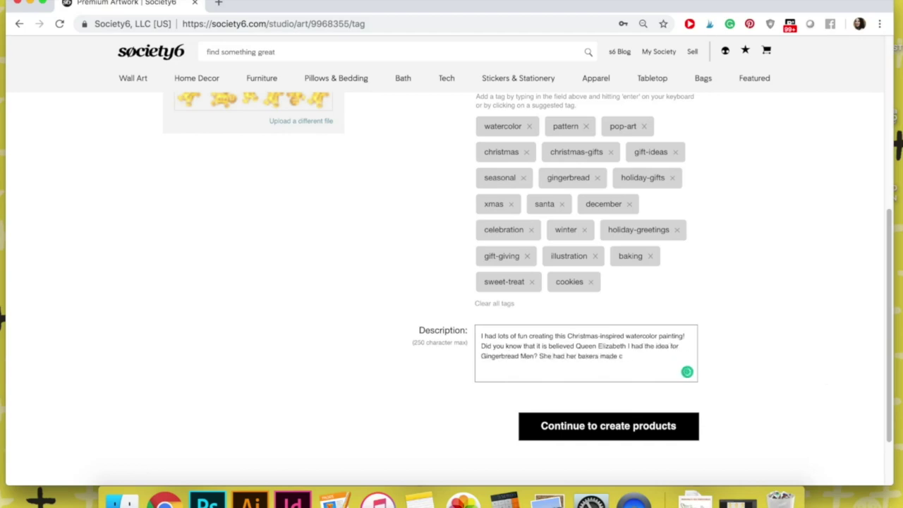
pyautogui.write('that resembled her visitors that she then gave')
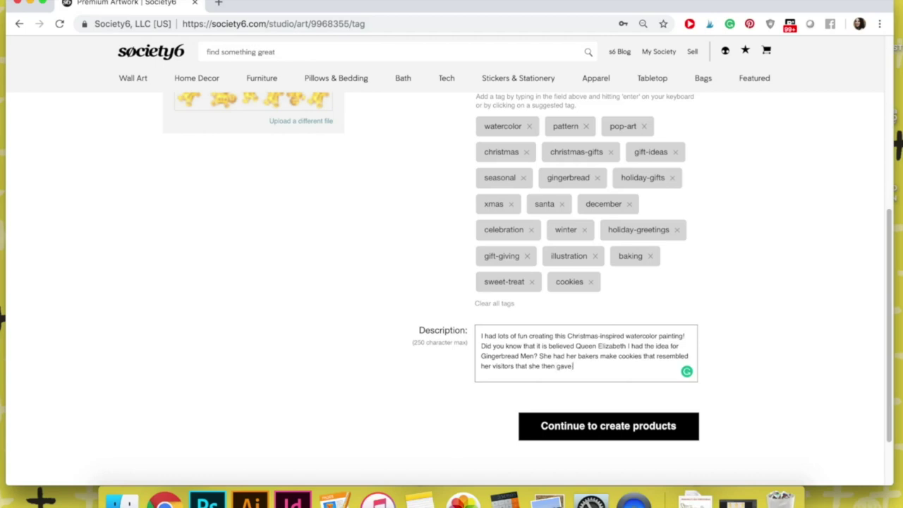
pyautogui.write(' them as gifts!')
# Step: Continue to product creation and browse the list of available products
pyautogui.click(684, 427)
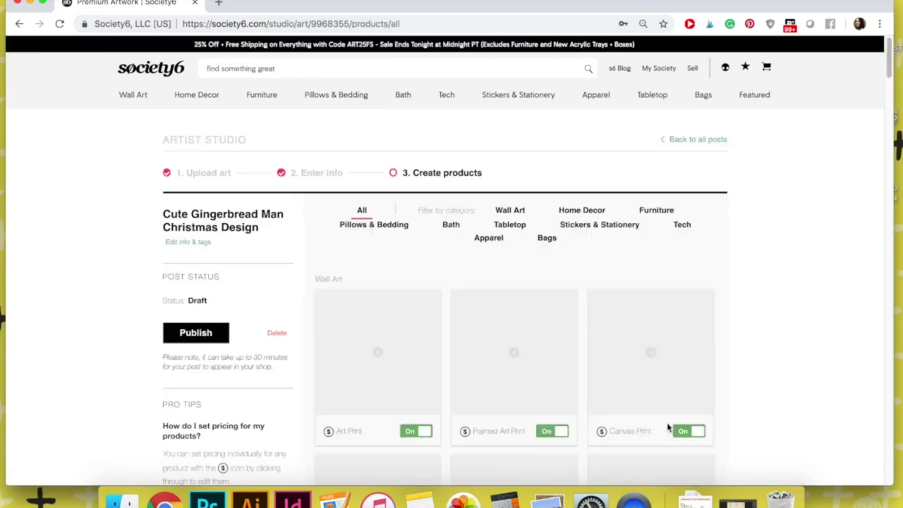
pyautogui.scroll(-3, 802, 251)
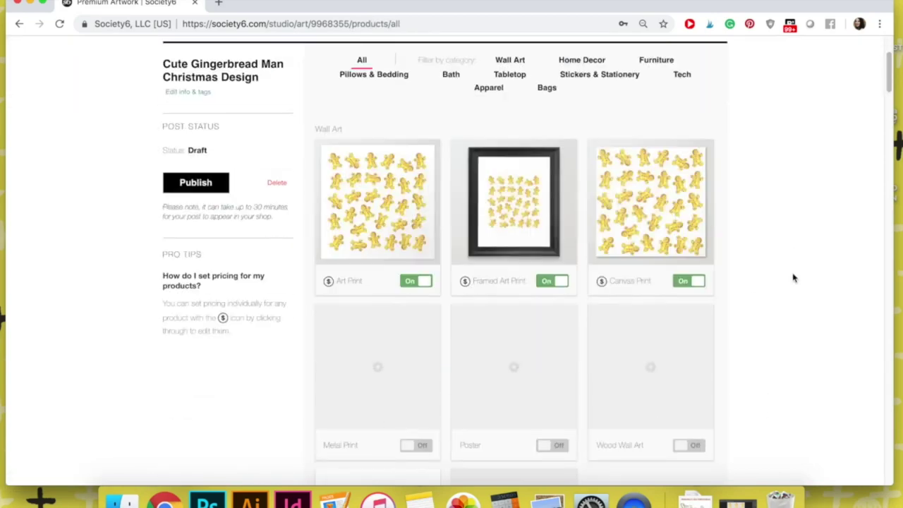
pyautogui.scroll(-10, 793, 278)
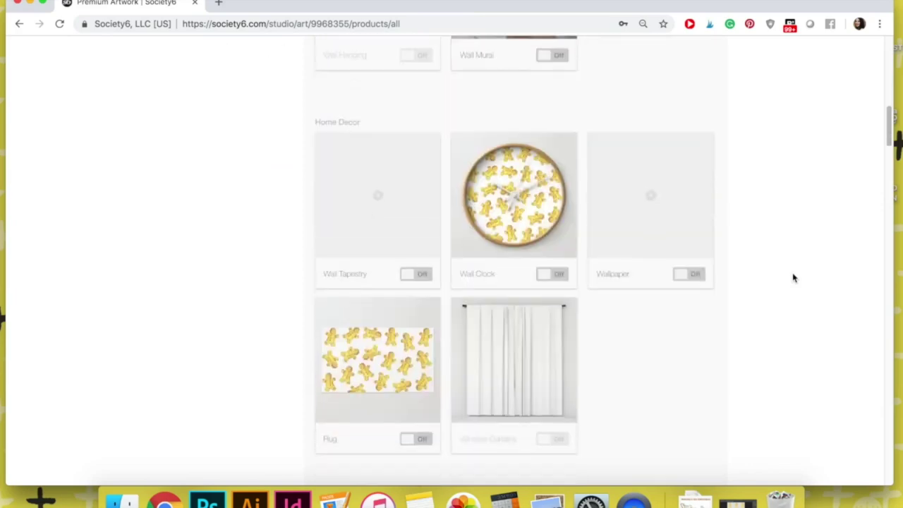
pyautogui.scroll(10, 793, 278)
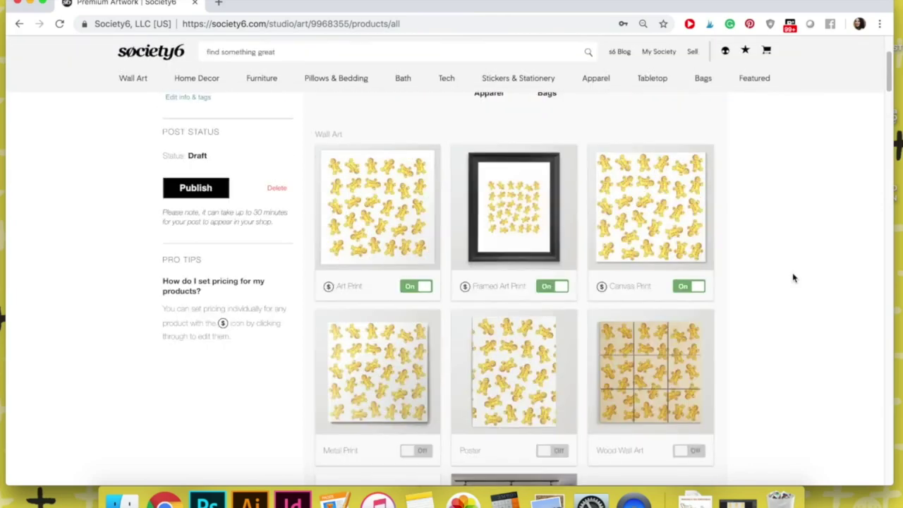
pyautogui.scroll(-2, 748, 346)
# Step: Switch on the Wood Wall Art, Poster, Metal Print and Wallpaper products
pyautogui.click(691, 368)
pyautogui.click(554, 367)
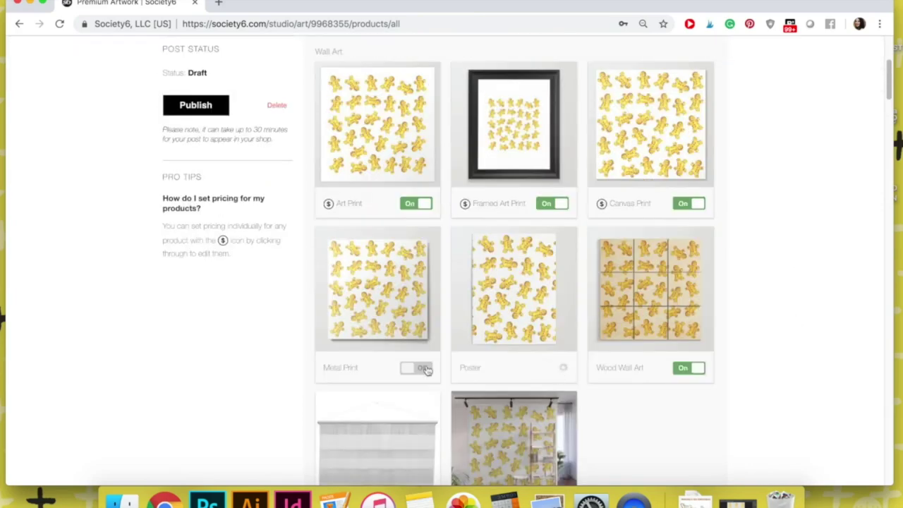
pyautogui.click(417, 368)
pyautogui.scroll(-3, 752, 424)
pyautogui.moveTo(392, 310)
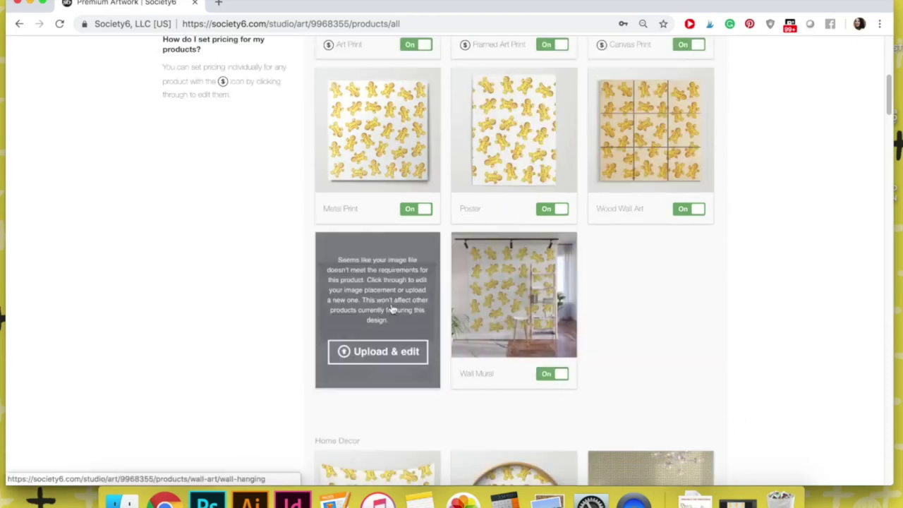
pyautogui.scroll(-7, 558, 313)
pyautogui.scroll(2, 699, 232)
pyautogui.click(696, 232)
pyautogui.moveTo(554, 364)
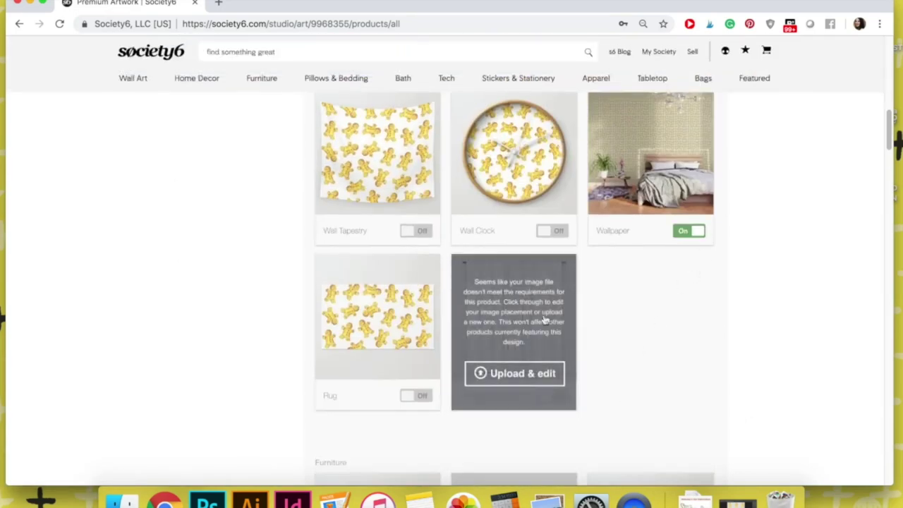
pyautogui.scroll(-3, 556, 365)
pyautogui.scroll(3, 459, 228)
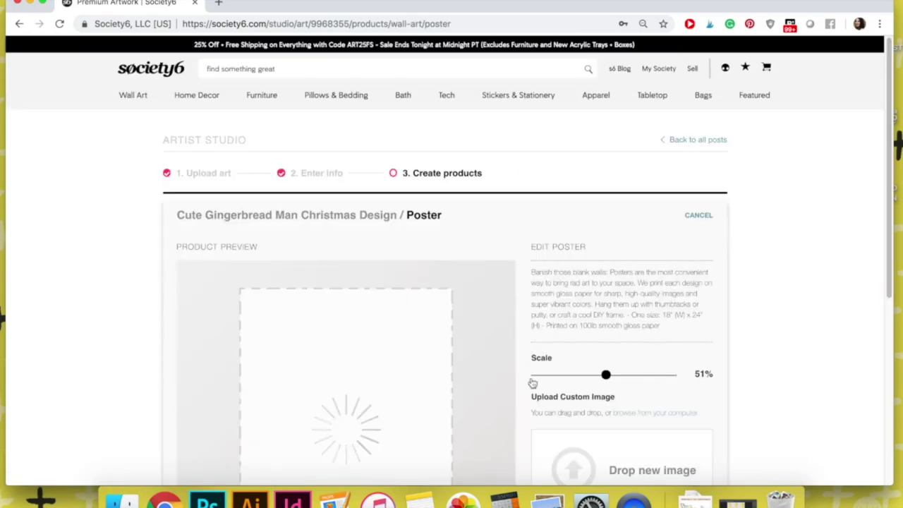
# Step: Scale the poster pattern to 55%, shift it left, save, and open the Cutting Board
pyautogui.scroll(-2, 529, 379)
pyautogui.moveTo(386, 256); pyautogui.dragTo(366, 256)
pyautogui.moveTo(608, 219); pyautogui.dragTo(612, 220)
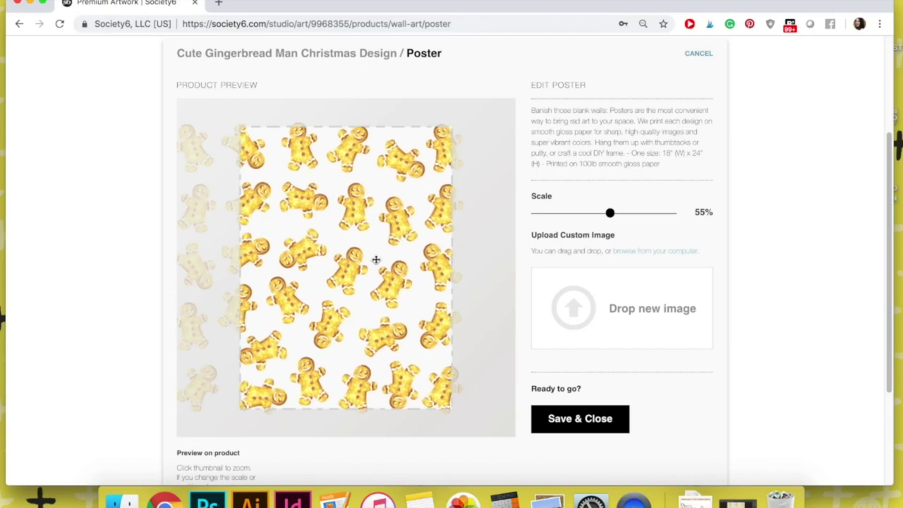
pyautogui.click(581, 419)
pyautogui.moveTo(330, 285); pyautogui.dragTo(281, 283)
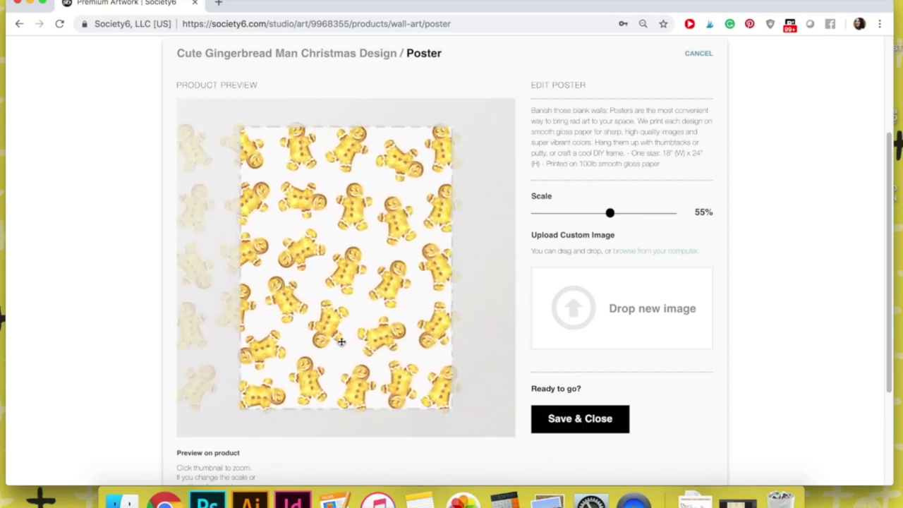
pyautogui.click(579, 420)
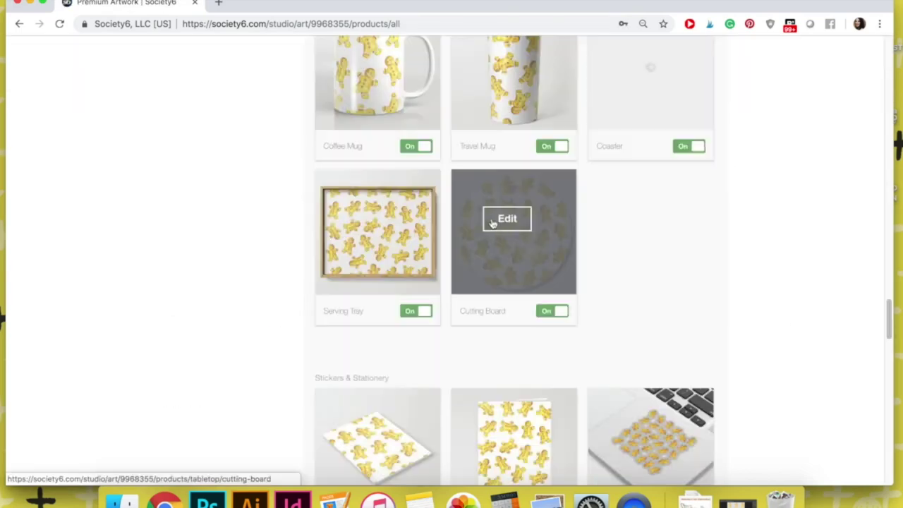
pyautogui.click(508, 218)
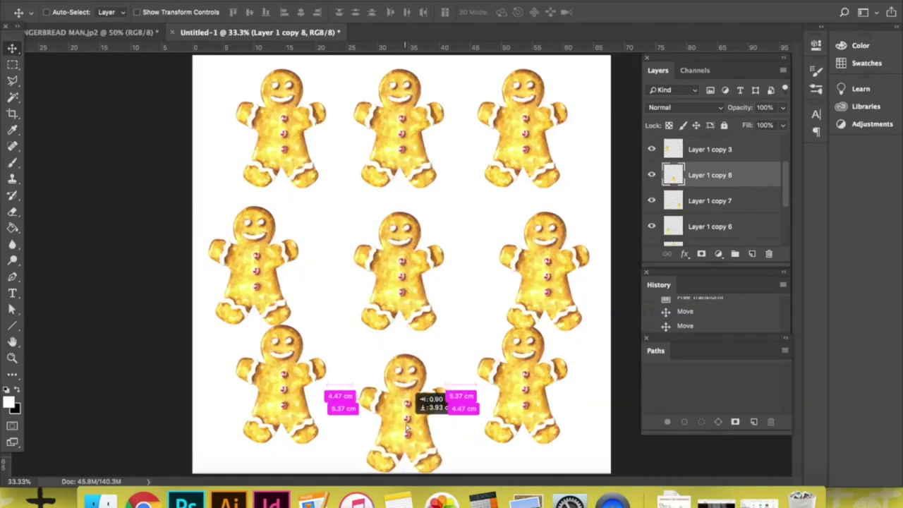
# Step: Drag the gingerbread man copies into place in a 3x3 grid
pyautogui.moveTo(518, 395); pyautogui.dragTo(561, 383)
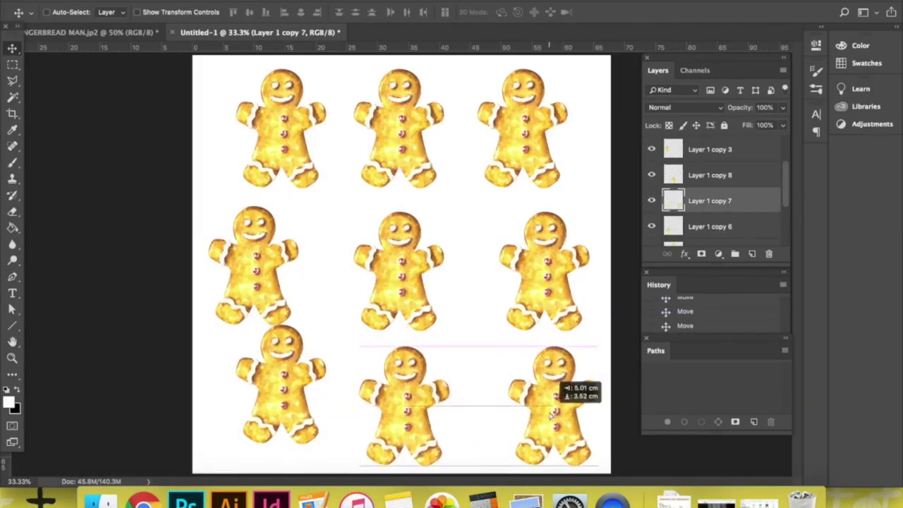
pyautogui.moveTo(262, 384); pyautogui.dragTo(232, 387)
pyautogui.moveTo(282, 127); pyautogui.dragTo(254, 123)
pyautogui.moveTo(522, 127); pyautogui.dragTo(554, 123)
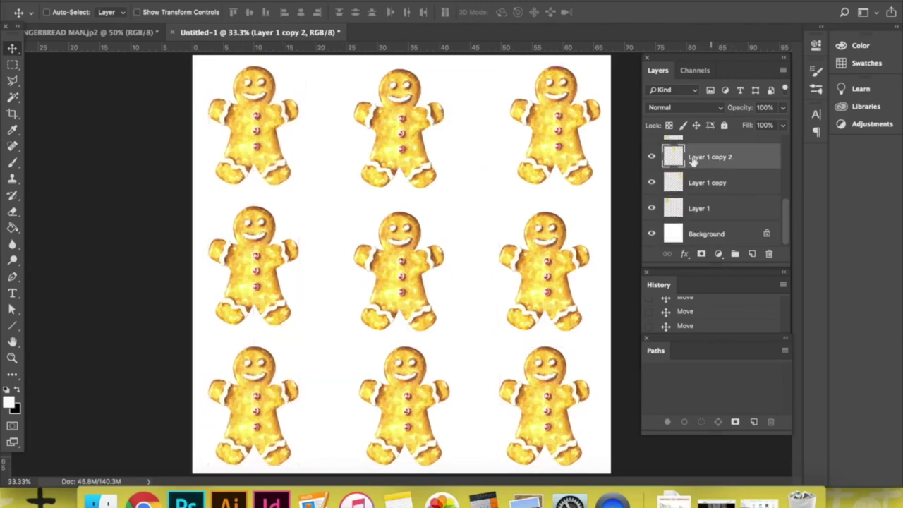
pyautogui.moveTo(399, 271); pyautogui.dragTo(409, 266)
pyautogui.moveTo(545, 272); pyautogui.dragTo(555, 267)
pyautogui.click(715, 226)
pyautogui.hotkey('ctrl', 't')
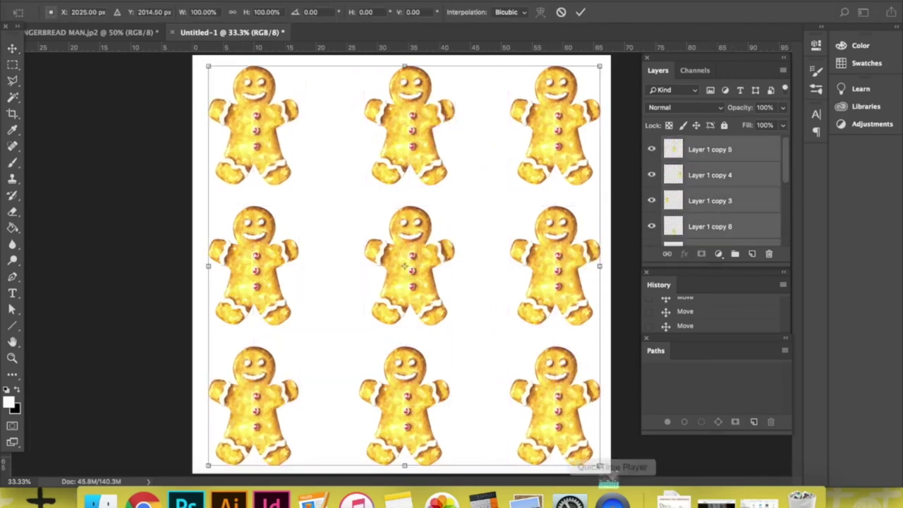
# Step: Re-space the middle, right and bottom gingerbread men evenly using smart guides
pyautogui.click(574, 167)
pyautogui.moveTo(399, 115); pyautogui.dragTo(407, 113)
pyautogui.moveTo(537, 120); pyautogui.dragTo(555, 120)
pyautogui.moveTo(395, 385); pyautogui.dragTo(407, 406)
pyautogui.moveTo(538, 388); pyautogui.dragTo(555, 406)
pyautogui.moveTo(537, 254); pyautogui.dragTo(556, 265)
pyautogui.moveTo(250, 258); pyautogui.dragTo(251, 263)
# Step: Hide the white background and save the sheet as GINGERBREAD_MAN_STICKERS PNG
pyautogui.scroll(-3, 713, 205)
pyautogui.click(651, 234)
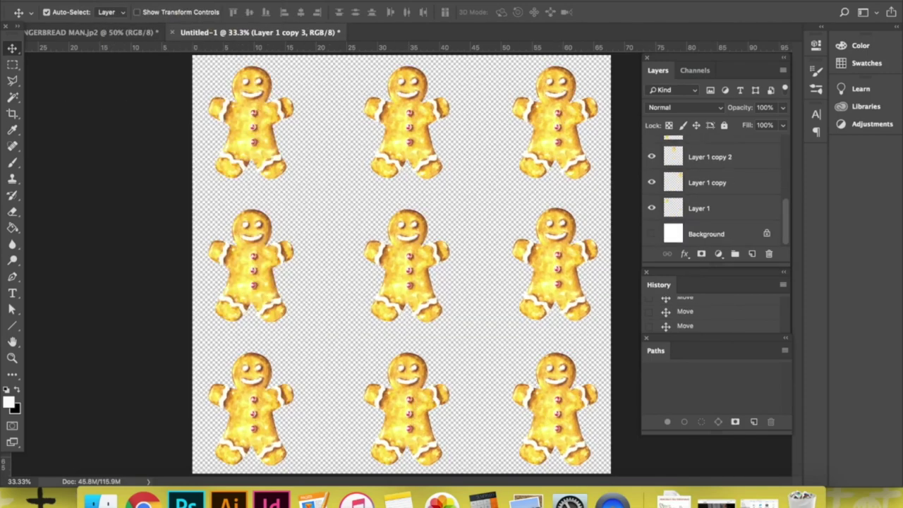
pyautogui.press('super+shift+s')
pyautogui.write('GINGERBREAD_MAN_STICKERS.psd')
pyautogui.click(590, 200)
pyautogui.click(645, 327)
pyautogui.click(524, 189)
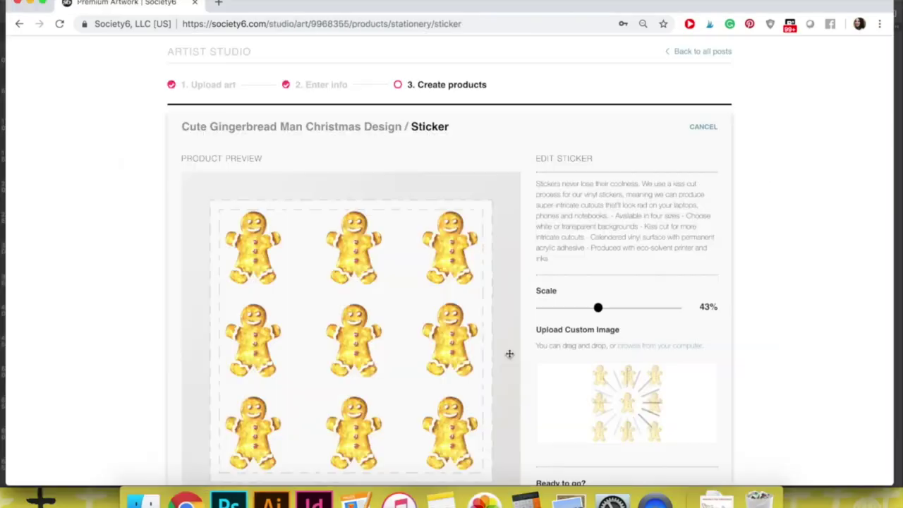
pyautogui.scroll(-1, 717, 351)
pyautogui.click(584, 471)
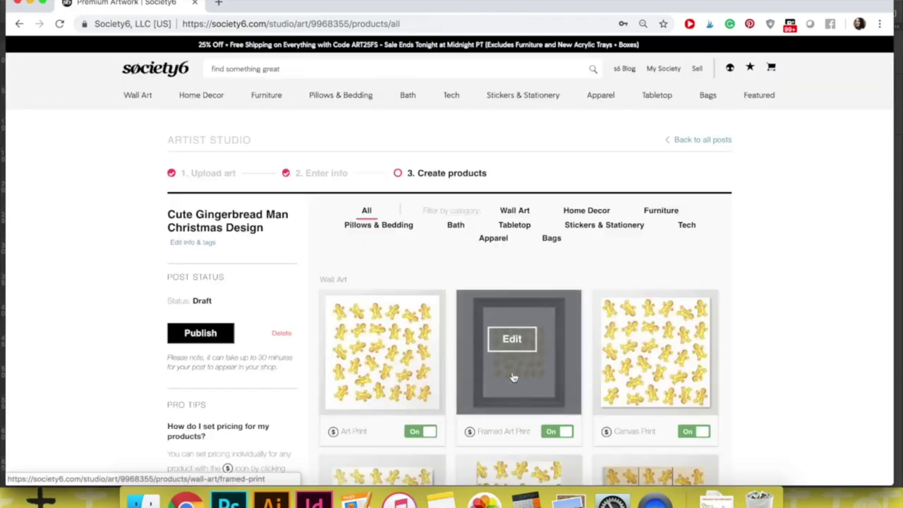
# Step: Open the Stationery Cards editor, scale the pattern to 33% and shift it up
pyautogui.scroll(-15, 513, 377)
pyautogui.scroll(-20, 513, 378)
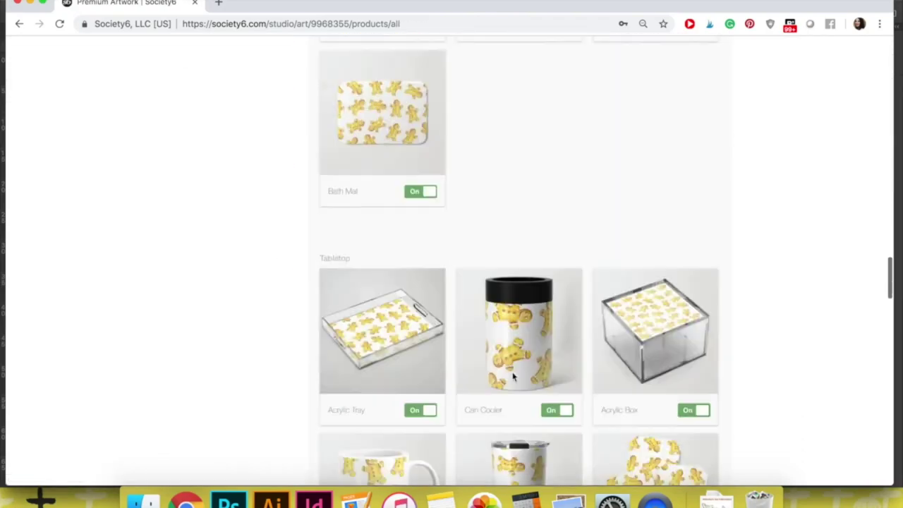
pyautogui.scroll(-3, 513, 377)
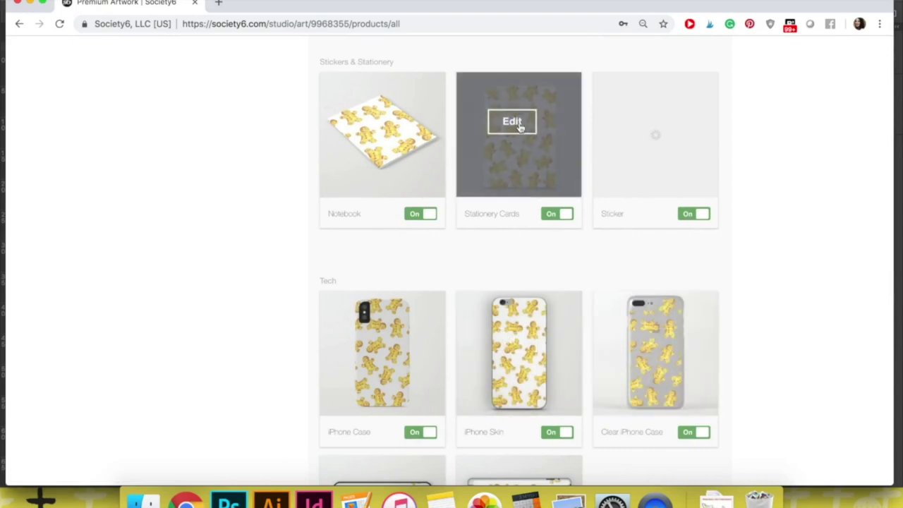
pyautogui.click(520, 124)
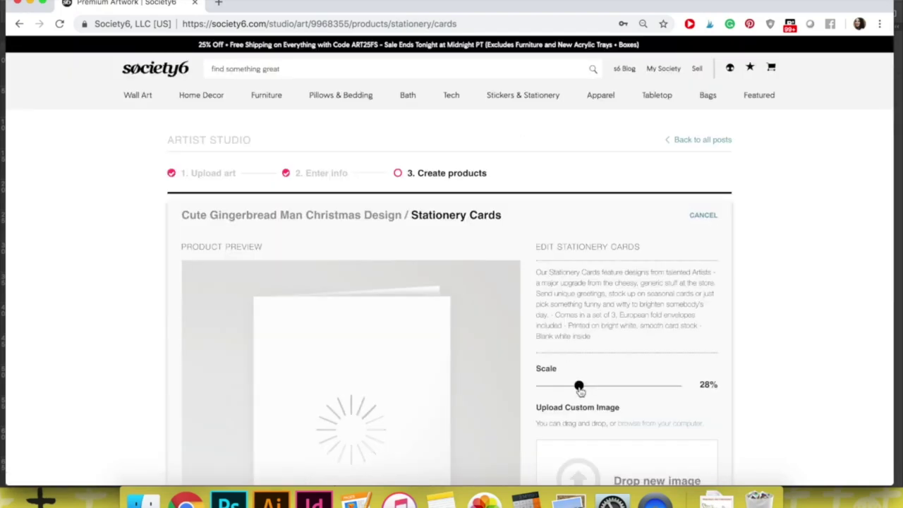
pyautogui.moveTo(578, 387)
pyautogui.mouseDown()
pyautogui.moveTo(598, 387)
pyautogui.moveTo(578, 386)
pyautogui.mouseUp()
pyautogui.scroll(-5, 487, 369)
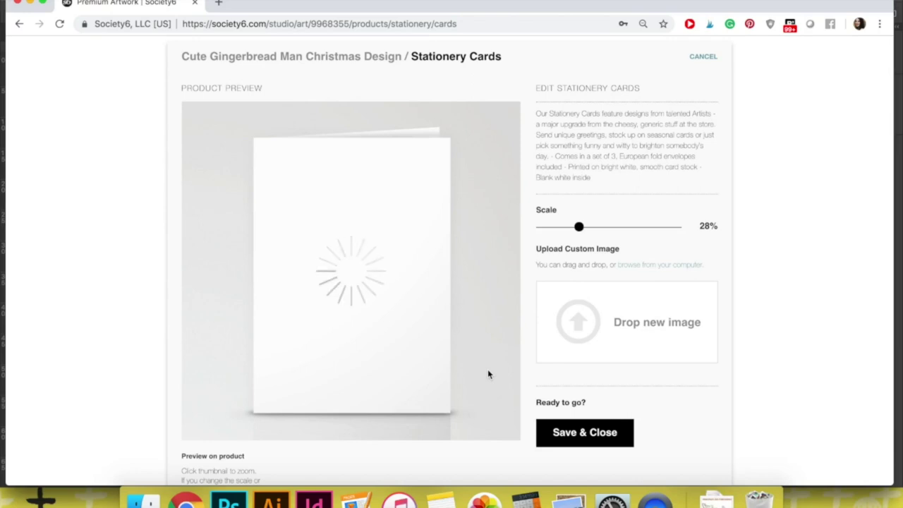
pyautogui.moveTo(579, 227); pyautogui.dragTo(585, 234)
pyautogui.moveTo(376, 275); pyautogui.dragTo(379, 244)
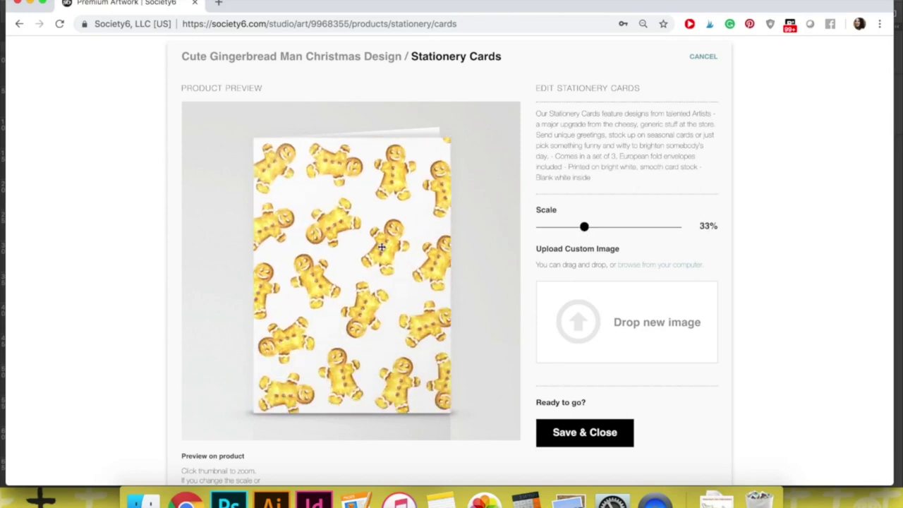
# Step: Raise the card pattern to 39%, reposition it, and save the Stationery Cards
pyautogui.moveTo(585, 227); pyautogui.dragTo(587, 230)
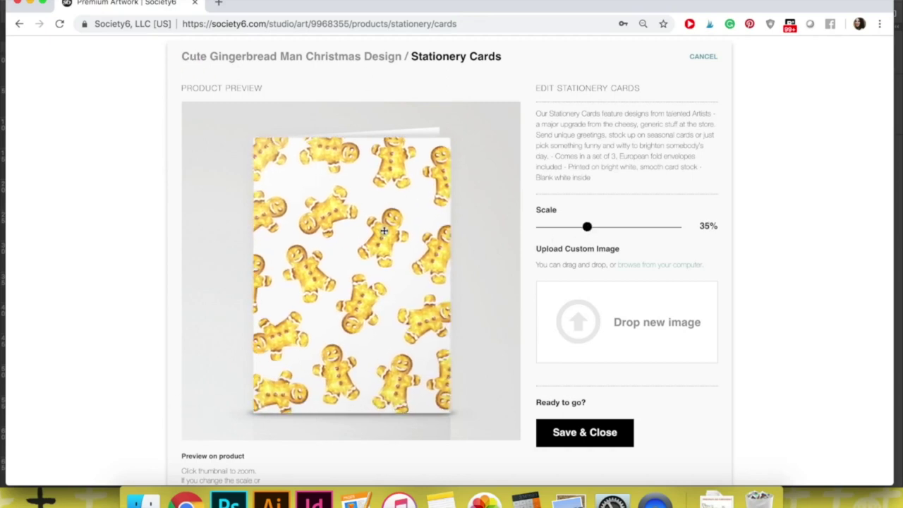
pyautogui.moveTo(355, 288); pyautogui.dragTo(364, 290)
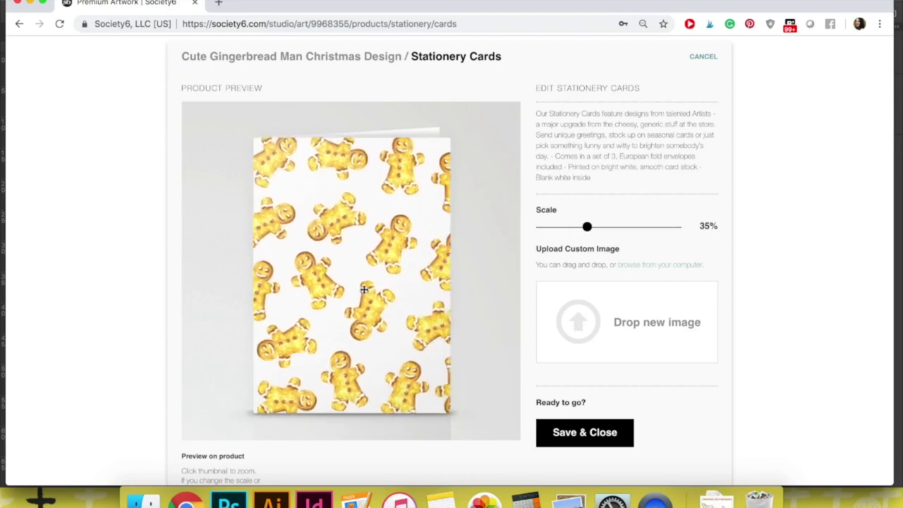
pyautogui.moveTo(589, 232); pyautogui.dragTo(593, 233)
pyautogui.moveTo(404, 241); pyautogui.dragTo(404, 280)
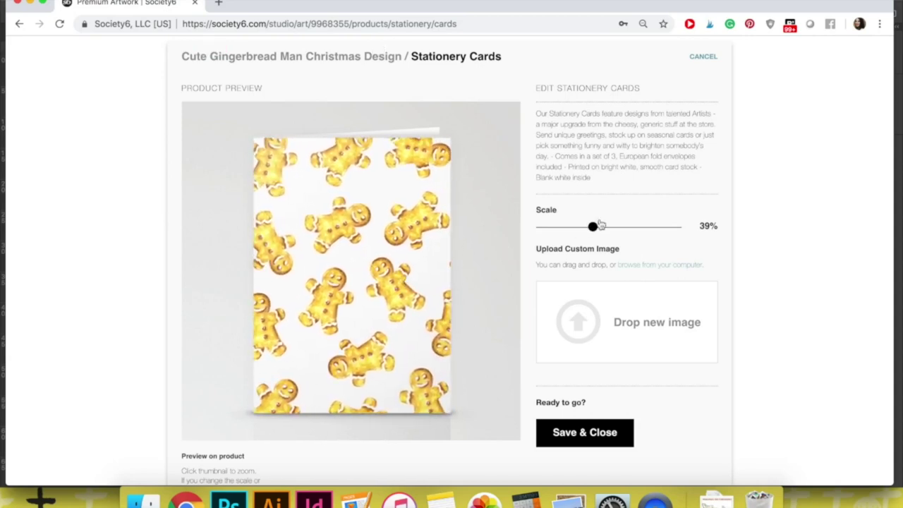
pyautogui.moveTo(592, 228); pyautogui.dragTo(580, 233)
pyautogui.click(604, 424)
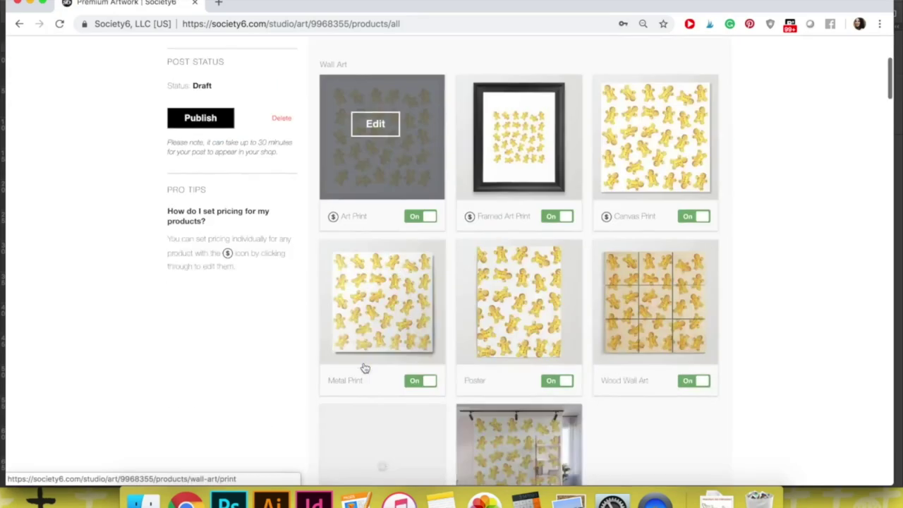
pyautogui.scroll(-15, 365, 367)
# Step: Set the iPhone Case gingerbread pattern to 42%, shift it left, and save
pyautogui.scroll(-10, 364, 367)
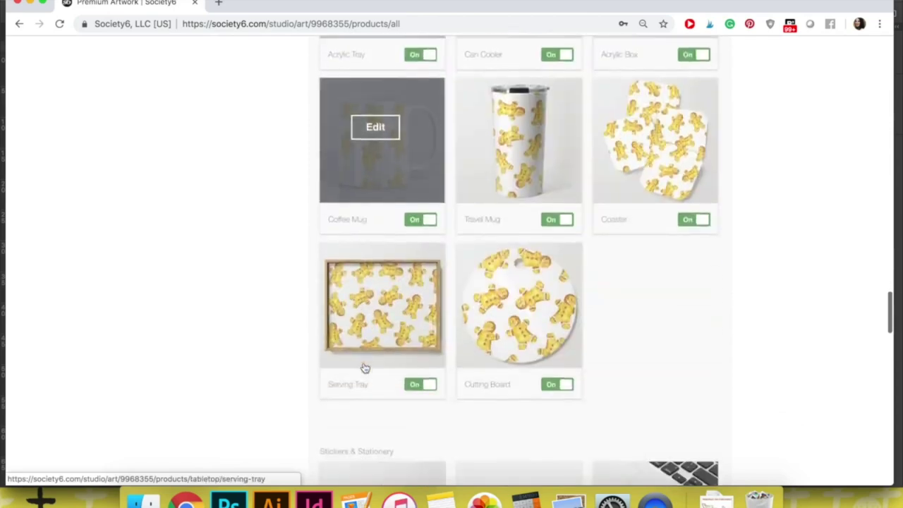
pyautogui.scroll(-1, 364, 367)
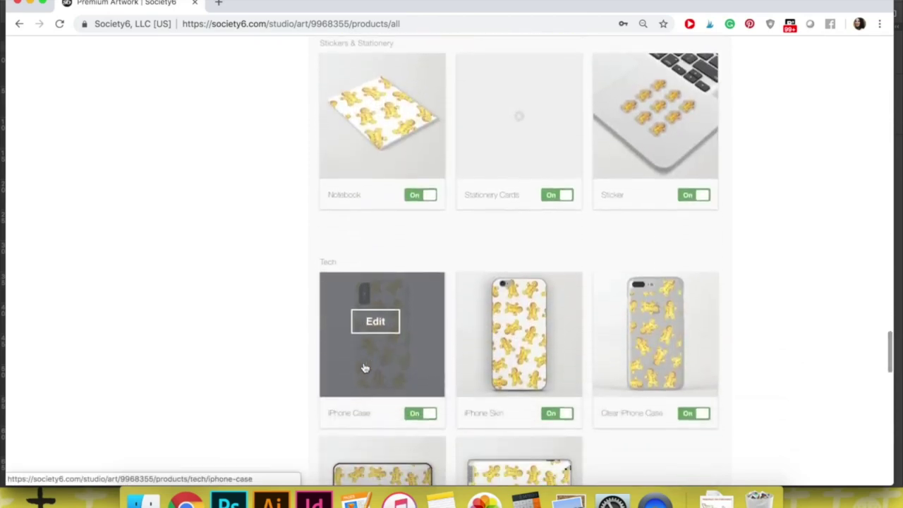
pyautogui.scroll(-2, 749, 325)
pyautogui.scroll(3, 751, 365)
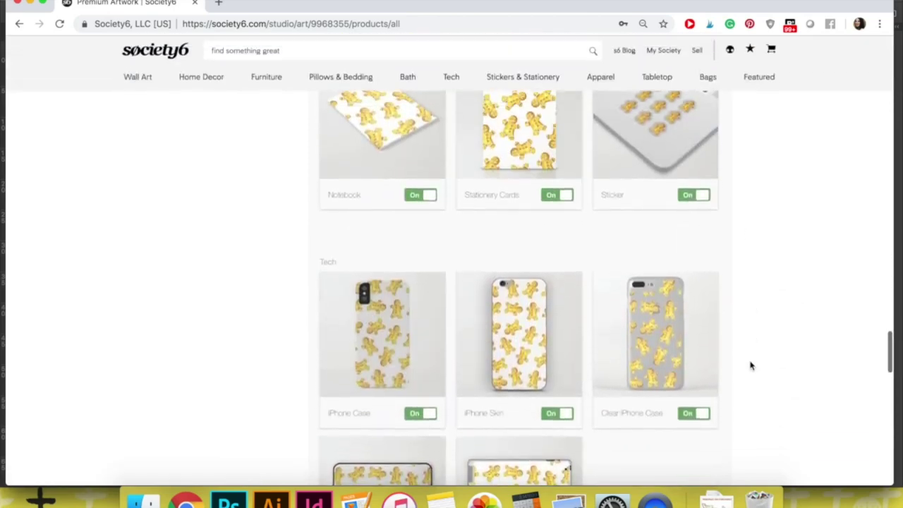
pyautogui.scroll(-3, 750, 365)
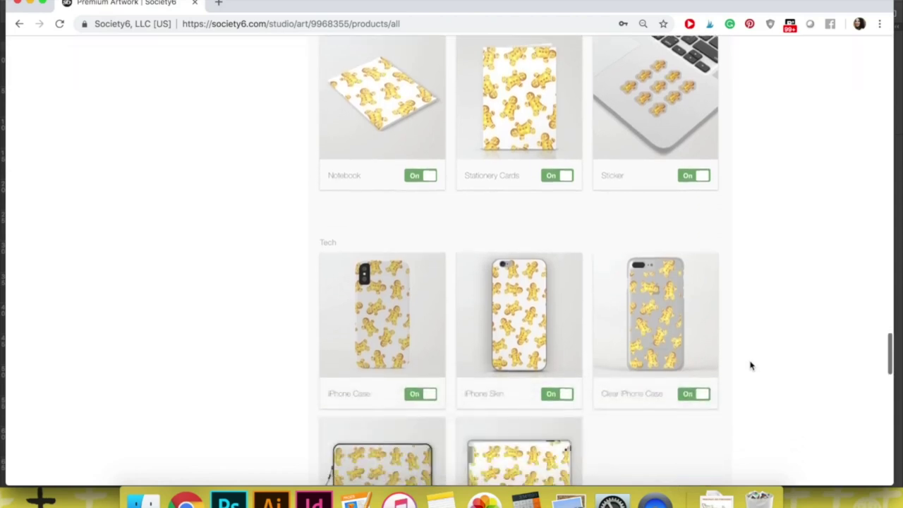
pyautogui.click(388, 262)
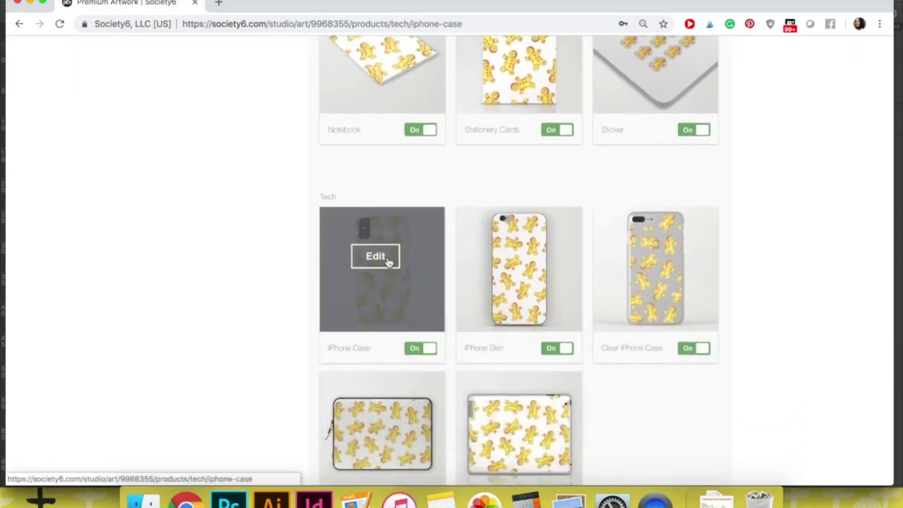
pyautogui.scroll(-2, 475, 266)
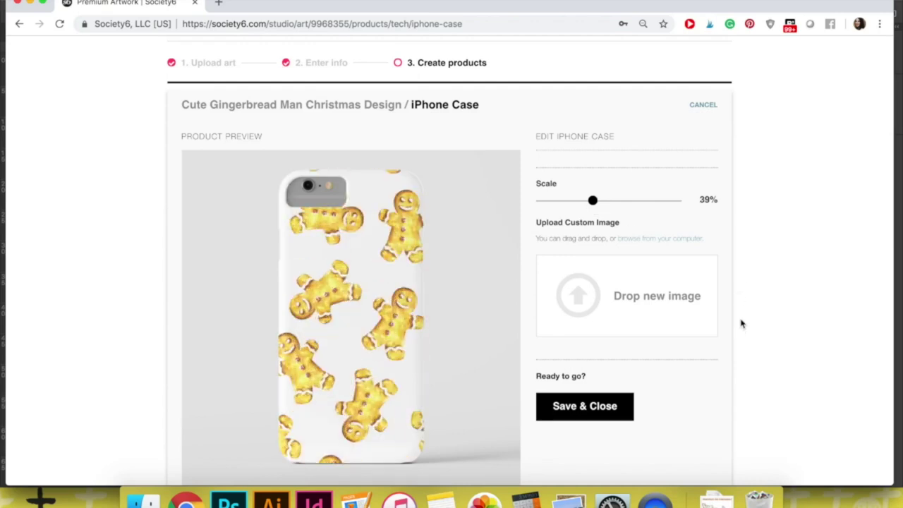
pyautogui.moveTo(393, 333); pyautogui.dragTo(336, 288)
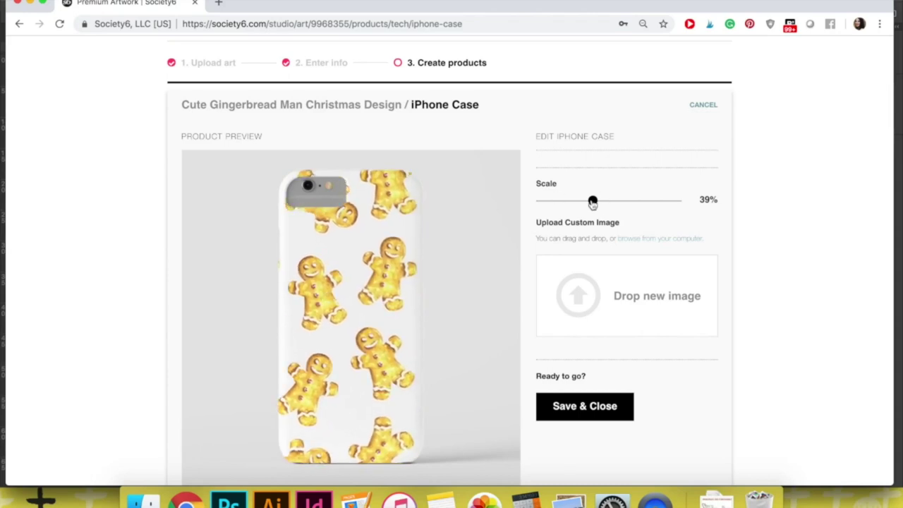
pyautogui.moveTo(594, 204); pyautogui.dragTo(598, 205)
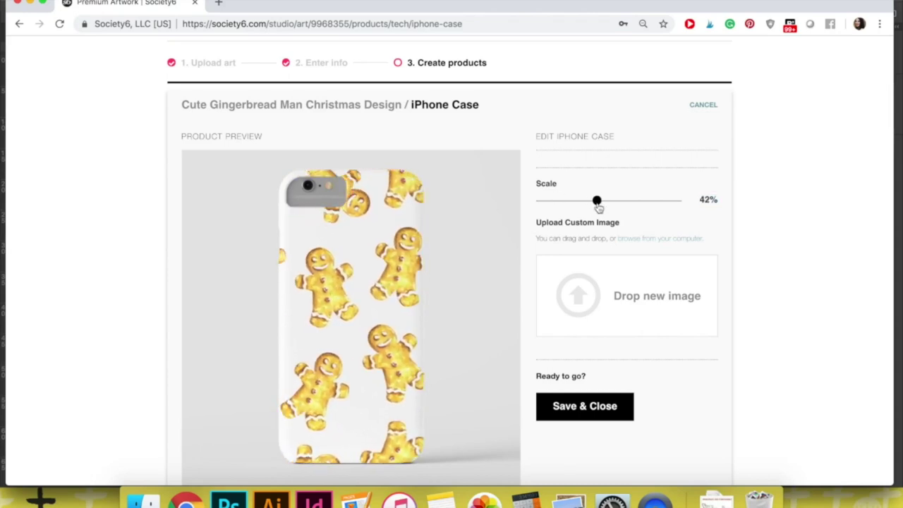
pyautogui.moveTo(404, 268); pyautogui.dragTo(392, 268)
pyautogui.click(600, 406)
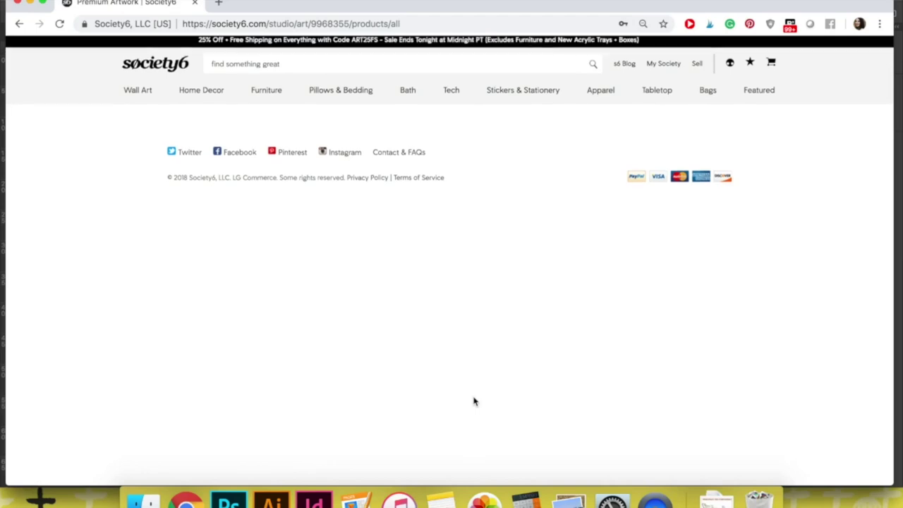
# Step: Set the Laptop & iPad Skin pattern to 81%, reposition it, and save
pyautogui.scroll(-10, 474, 402)
pyautogui.scroll(-15, 474, 401)
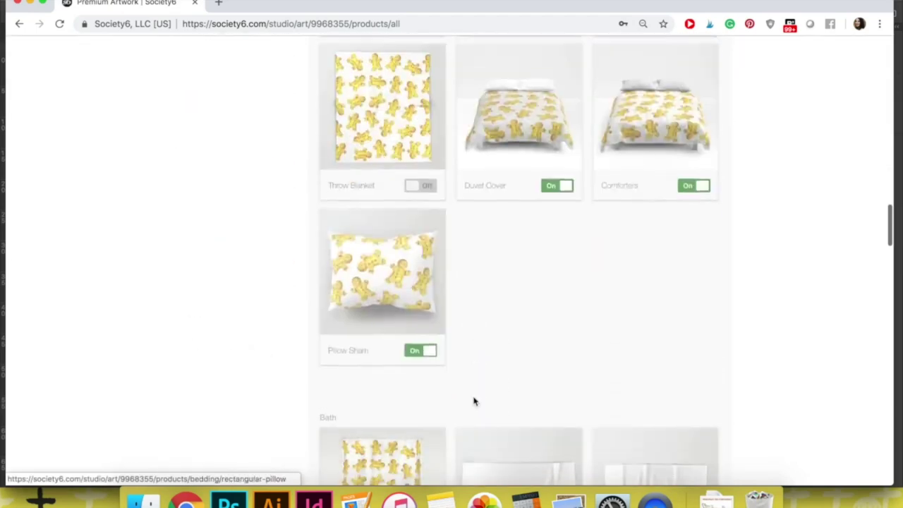
pyautogui.scroll(-10, 474, 402)
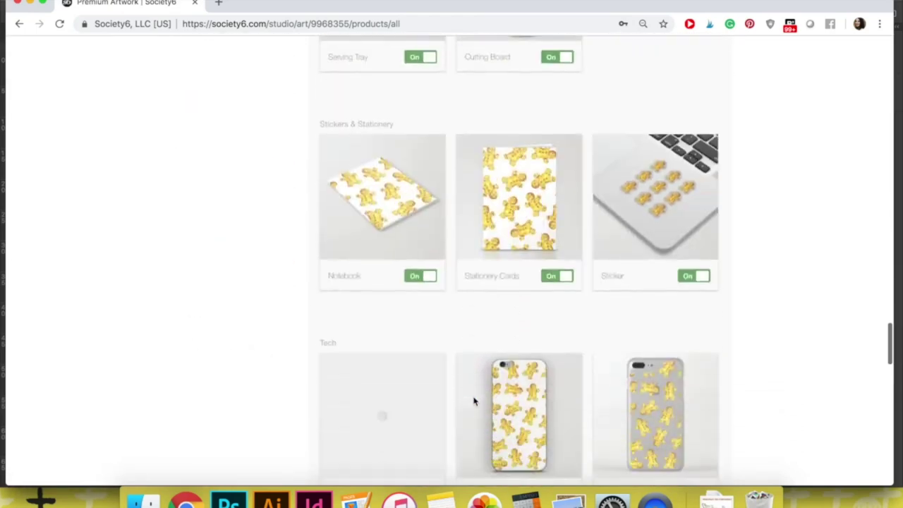
pyautogui.scroll(-3, 474, 401)
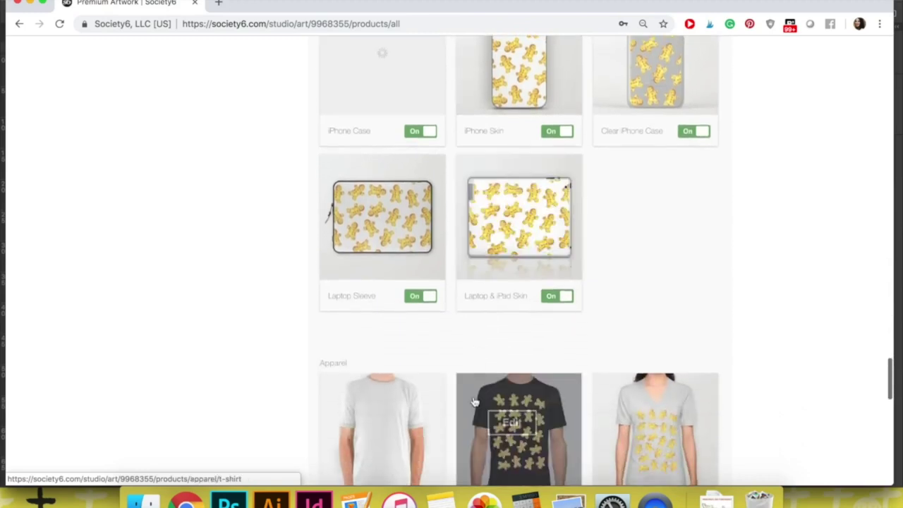
pyautogui.click(511, 208)
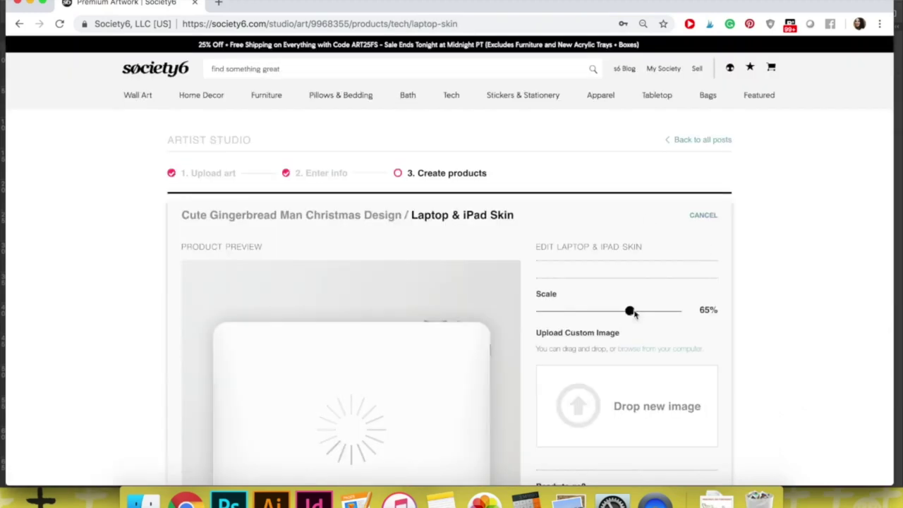
pyautogui.scroll(-3, 516, 364)
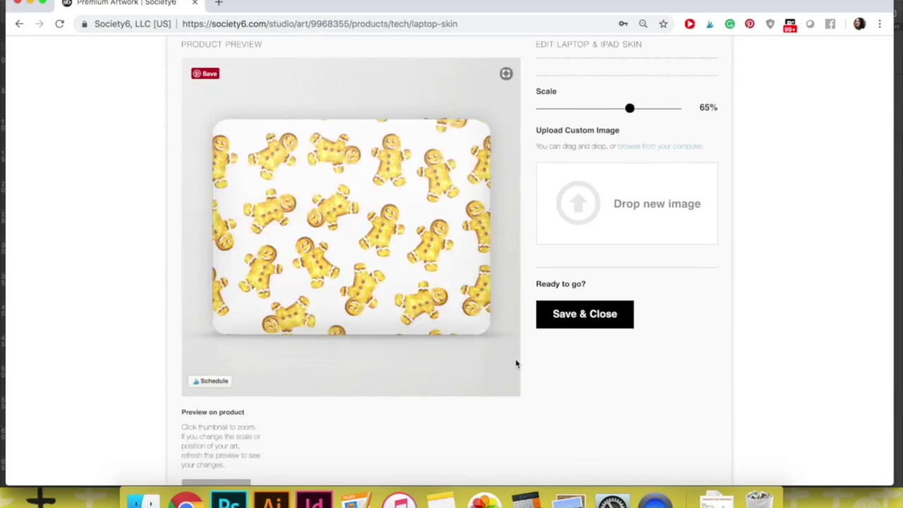
pyautogui.scroll(2, 491, 280)
pyautogui.moveTo(492, 280); pyautogui.dragTo(418, 252)
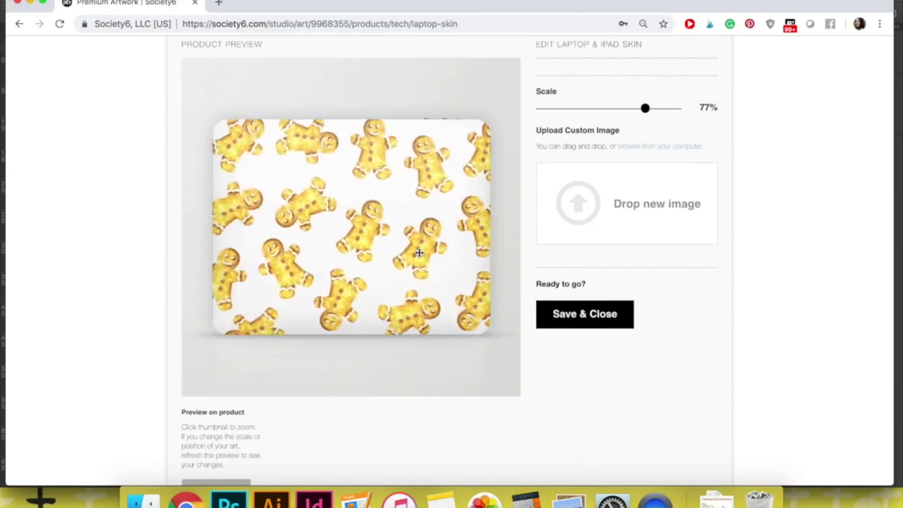
pyautogui.moveTo(644, 107); pyautogui.dragTo(649, 107)
pyautogui.moveTo(403, 200)
pyautogui.mouseDown()
pyautogui.moveTo(451, 212)
pyautogui.moveTo(413, 201)
pyautogui.moveTo(317, 204)
pyautogui.moveTo(398, 211)
pyautogui.mouseUp()
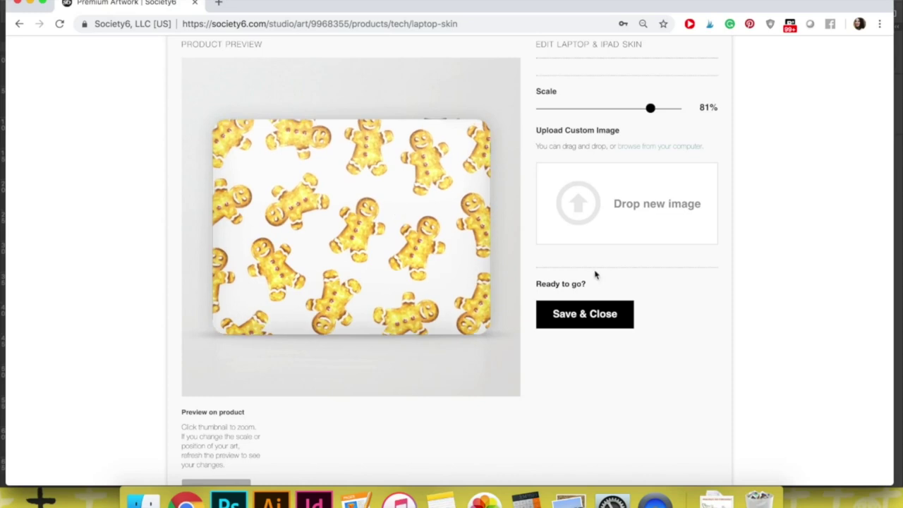
pyautogui.click(592, 315)
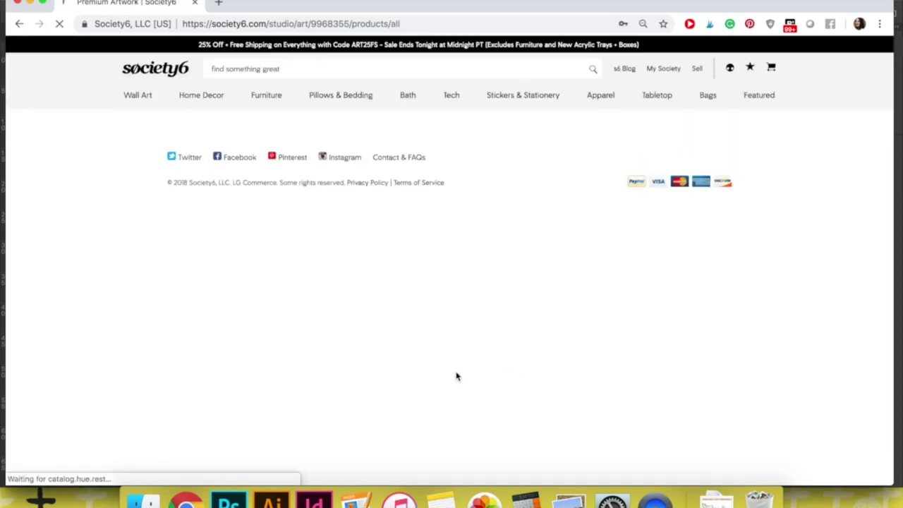
# Step: Shrink the Unisex Tank Top pattern to 66%, move it up, and save
pyautogui.scroll(-20, 456, 376)
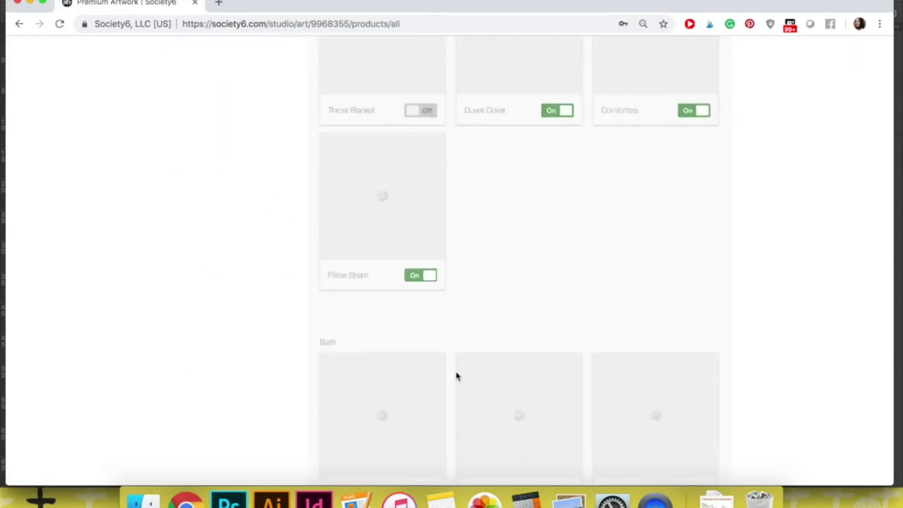
pyautogui.scroll(-10, 456, 376)
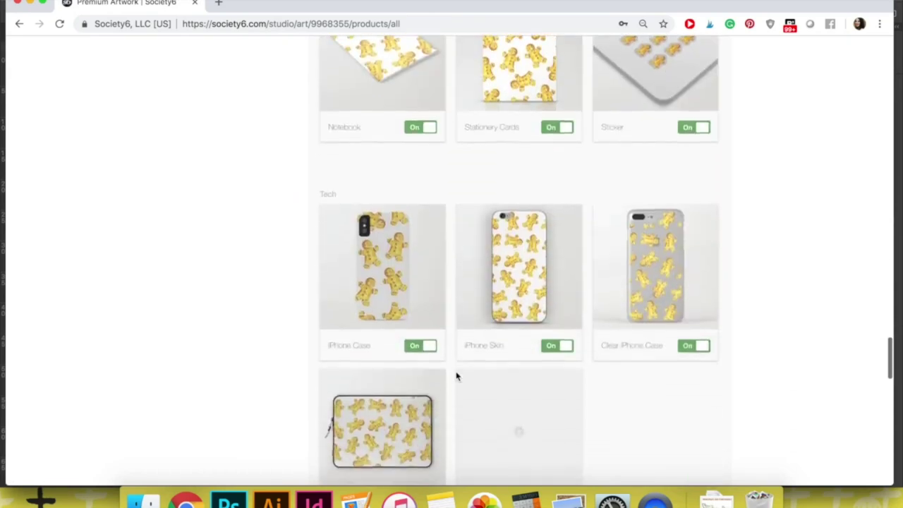
pyautogui.scroll(-5, 455, 376)
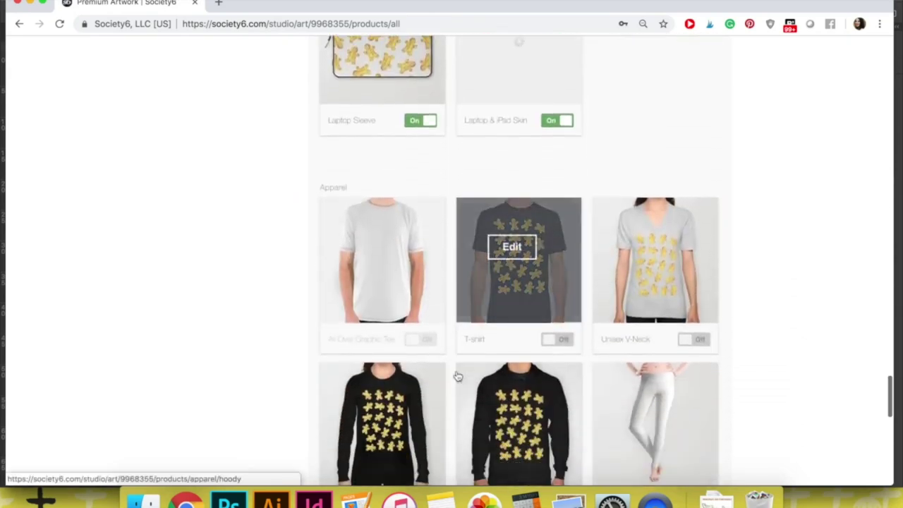
pyautogui.click(564, 247)
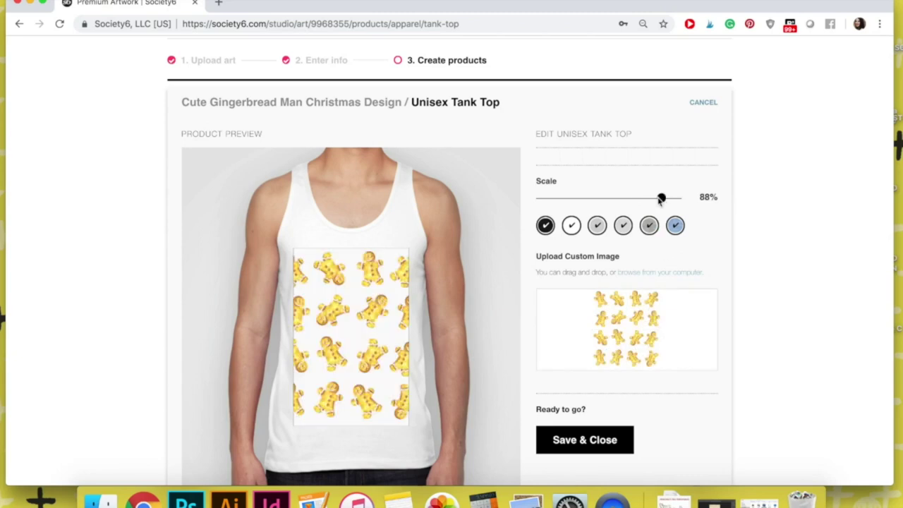
pyautogui.moveTo(663, 200); pyautogui.dragTo(630, 201)
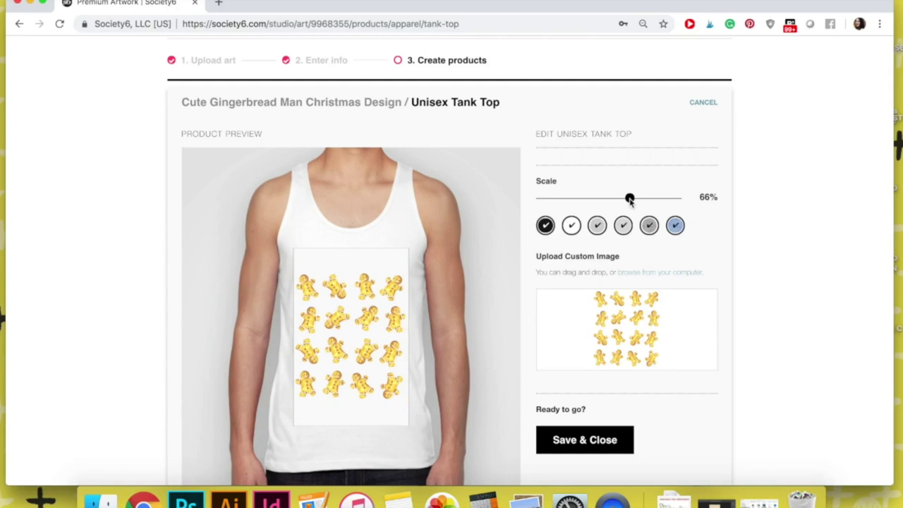
pyautogui.moveTo(360, 354); pyautogui.dragTo(359, 331)
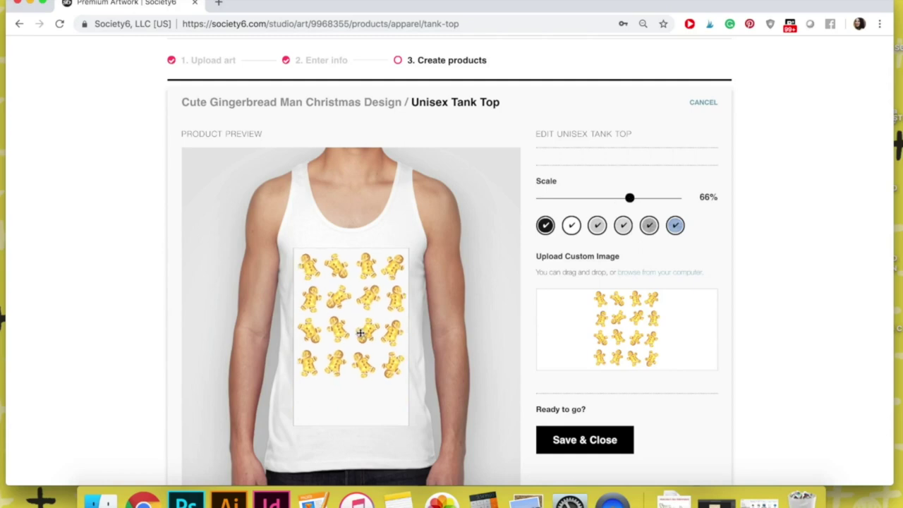
pyautogui.click(612, 444)
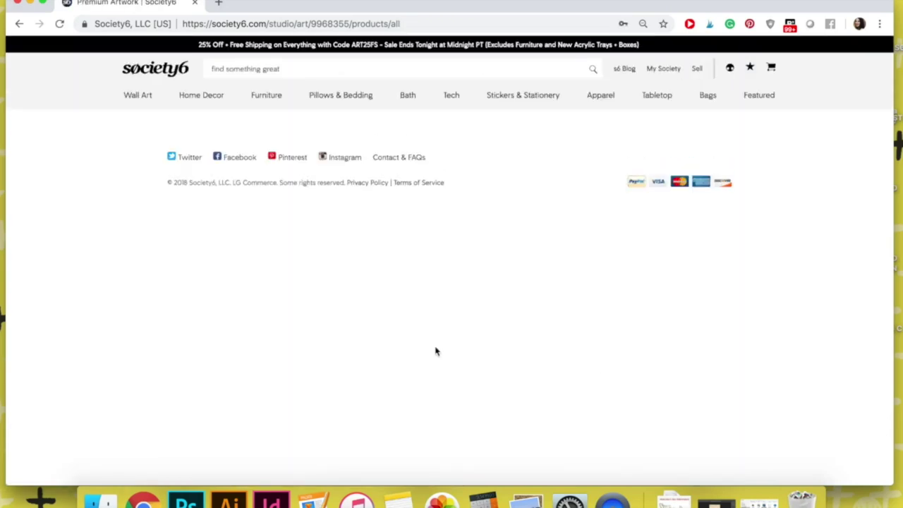
# Step: Upload the custom gingerbread grid PNG as the Biker Tank's image
pyautogui.scroll(-15, 435, 351)
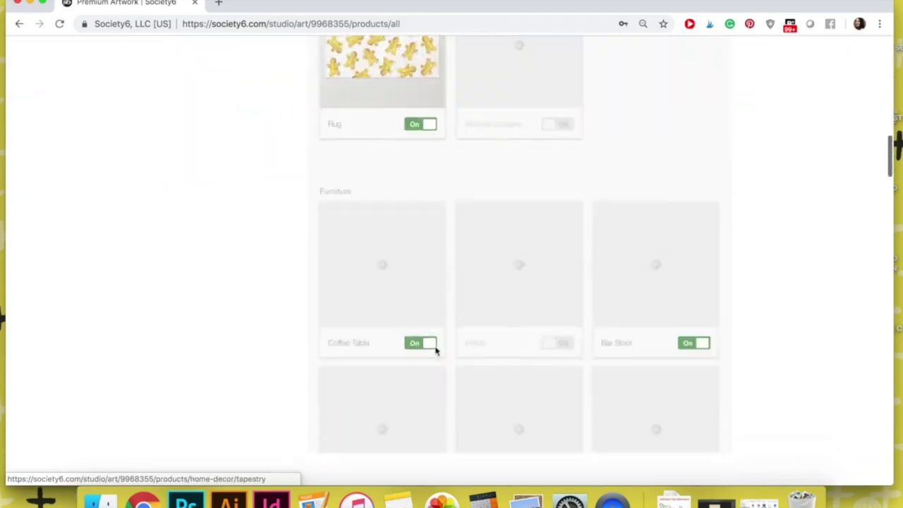
pyautogui.scroll(-20, 436, 350)
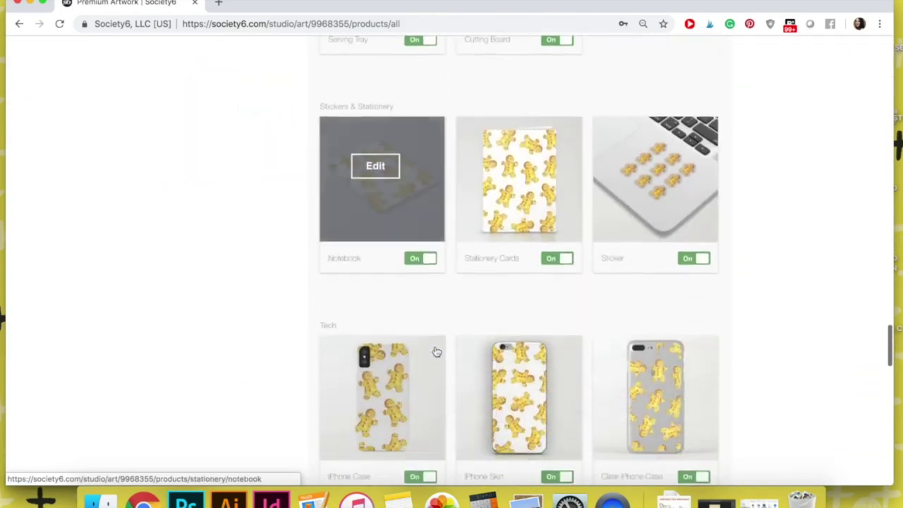
pyautogui.scroll(-10, 436, 351)
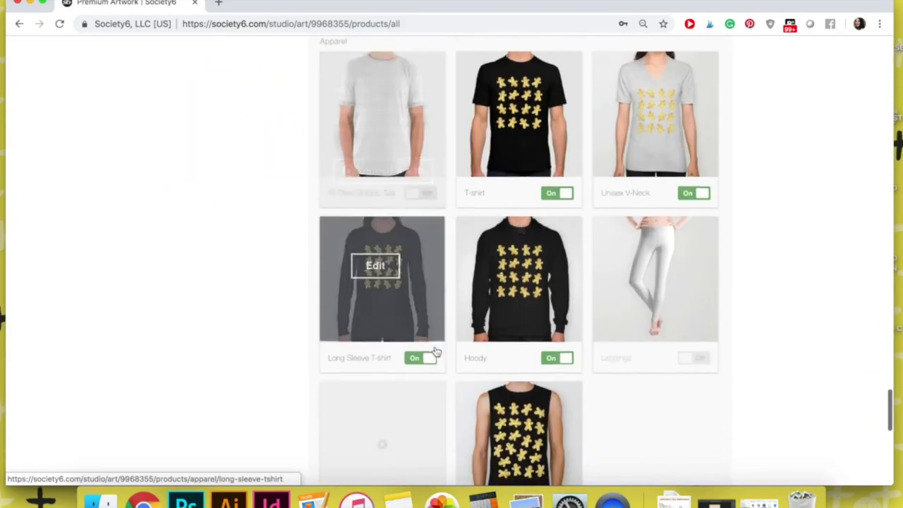
pyautogui.click(517, 257)
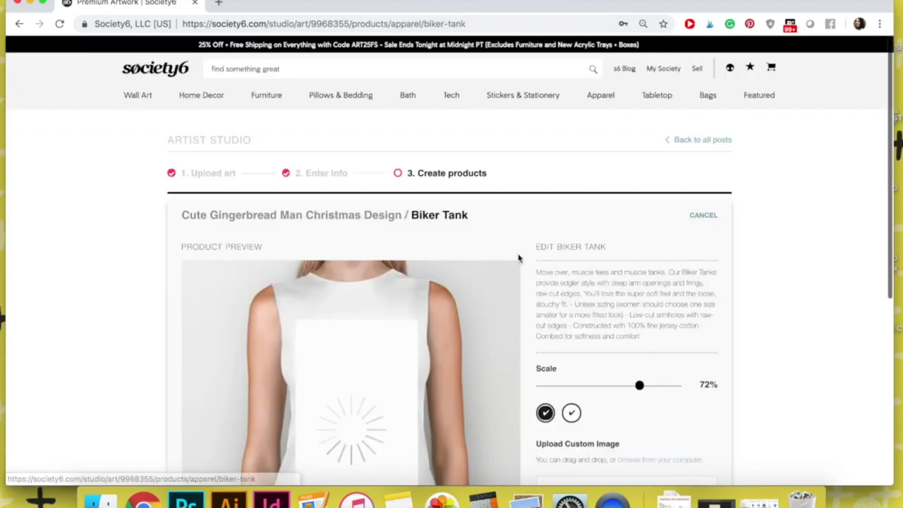
pyautogui.scroll(-5, 508, 369)
pyautogui.click(579, 356)
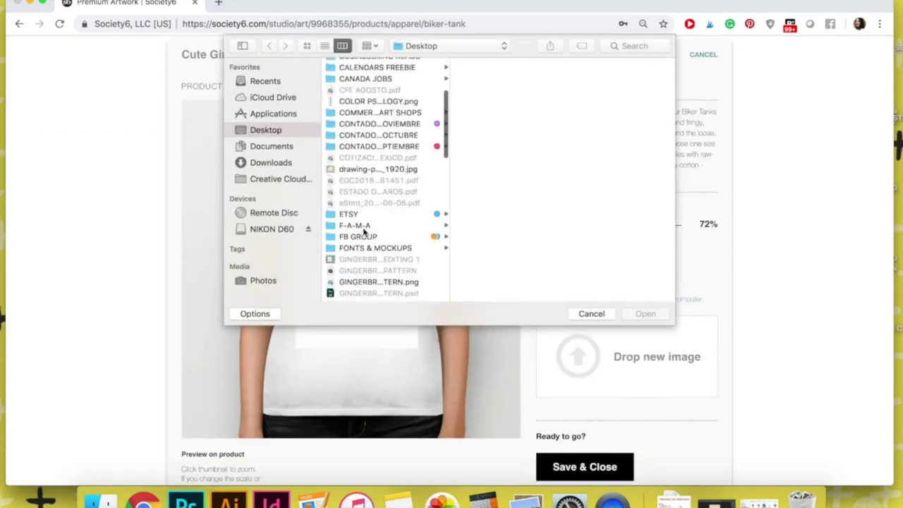
pyautogui.click(656, 315)
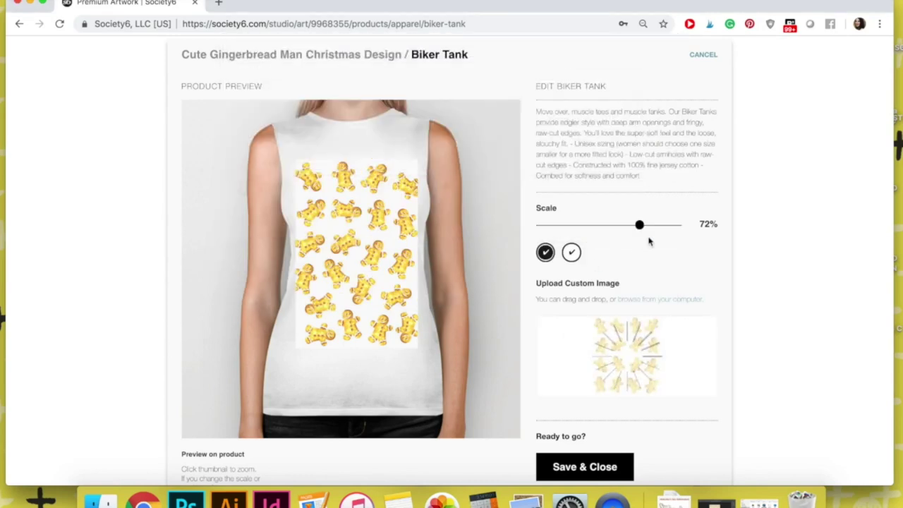
# Step: Reduce the Biker Tank pattern to 64% scale and save it
pyautogui.moveTo(639, 230); pyautogui.dragTo(609, 227)
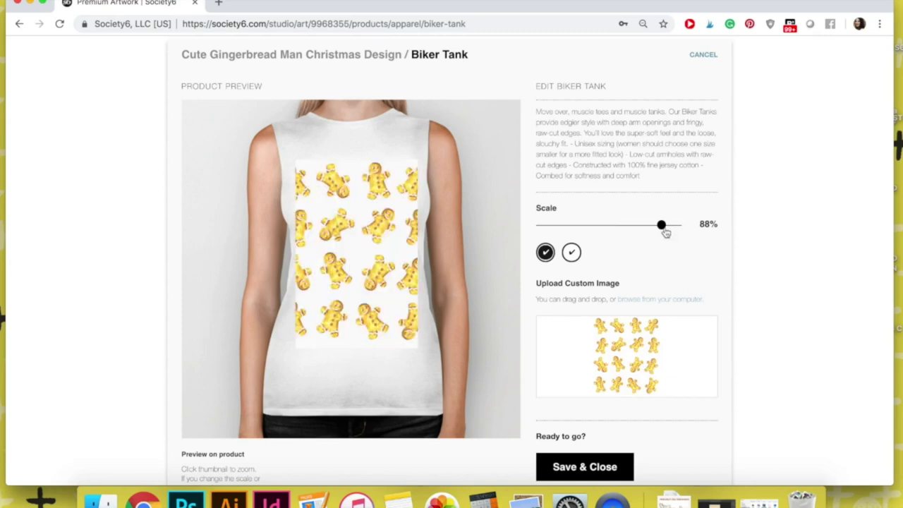
pyautogui.moveTo(665, 233); pyautogui.dragTo(630, 232)
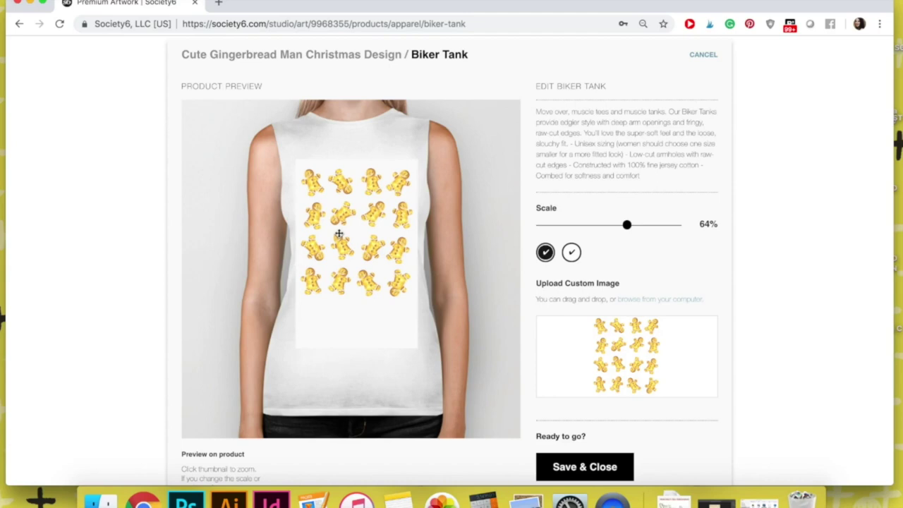
pyautogui.click(588, 468)
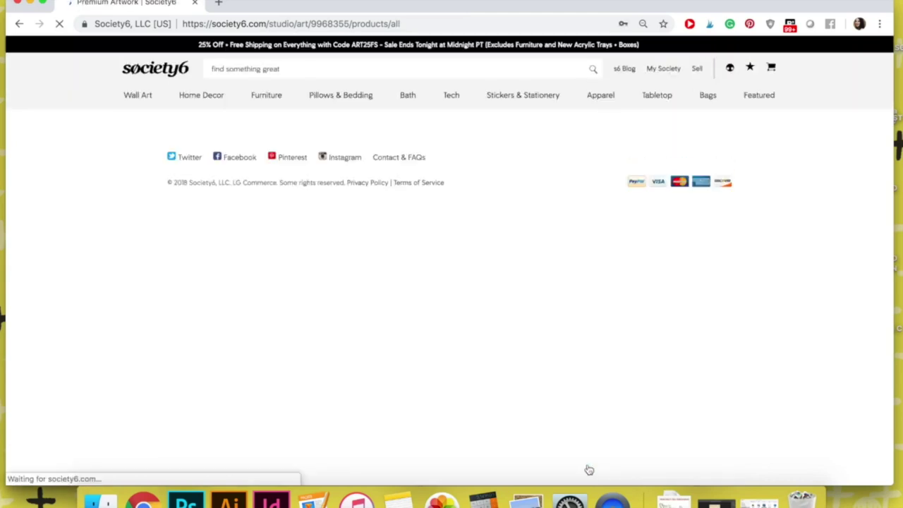
# Step: Set the Carry-All Pouch pattern to 76%, save it, and publish the gingerbread design
pyautogui.scroll(-15, 384, 393)
pyautogui.scroll(-12, 552, 271)
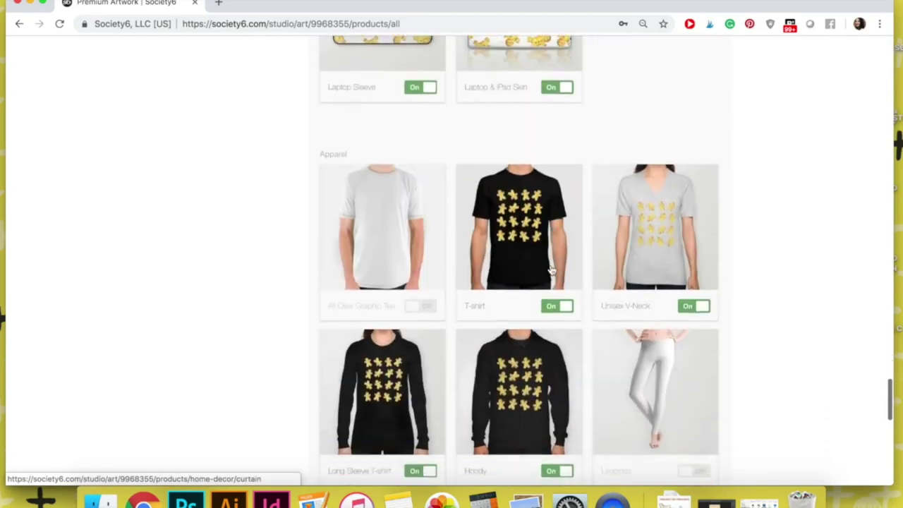
pyautogui.scroll(-1, 552, 270)
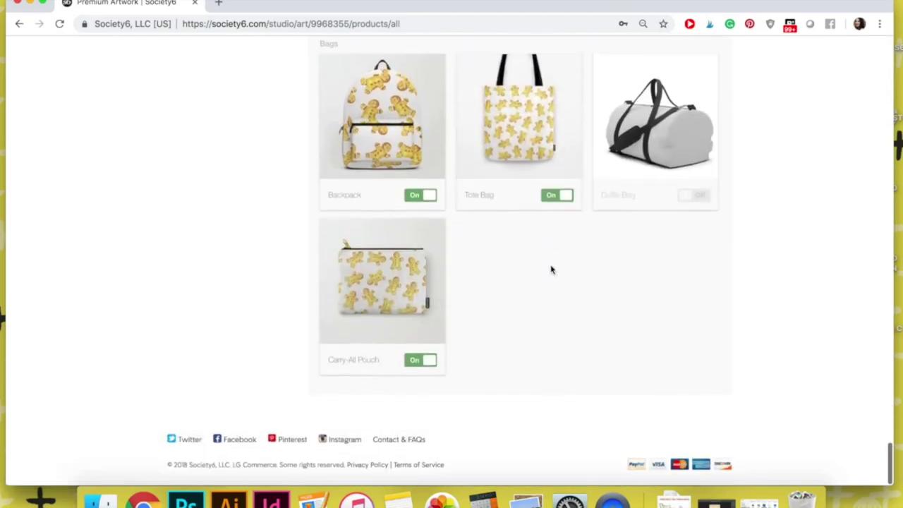
pyautogui.click(373, 267)
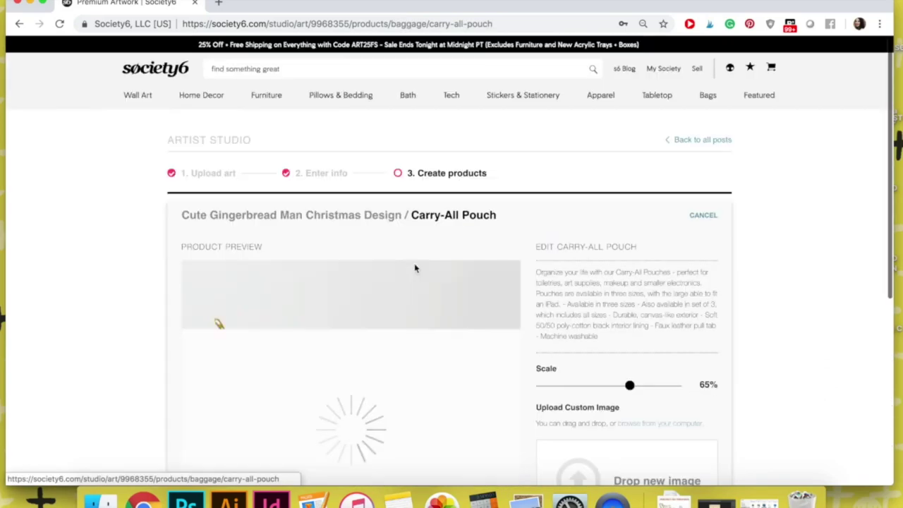
pyautogui.scroll(-3, 486, 359)
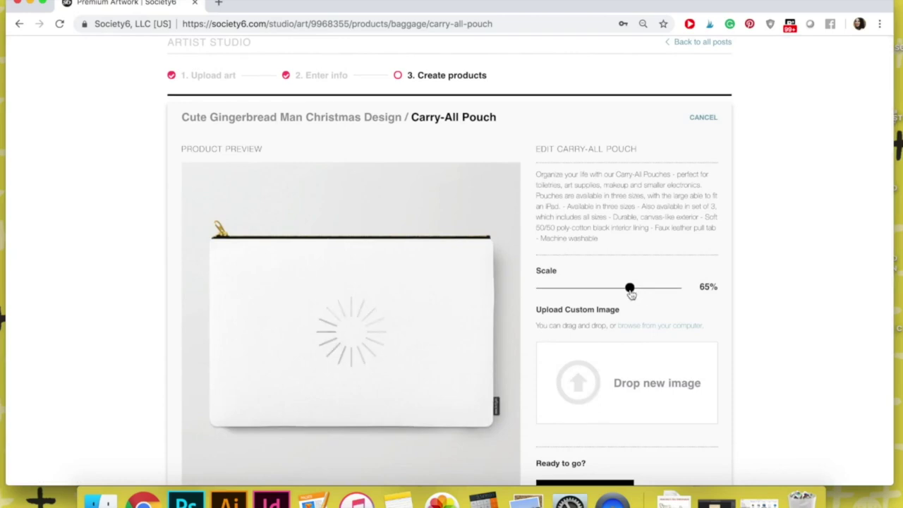
pyautogui.moveTo(628, 288); pyautogui.dragTo(645, 293)
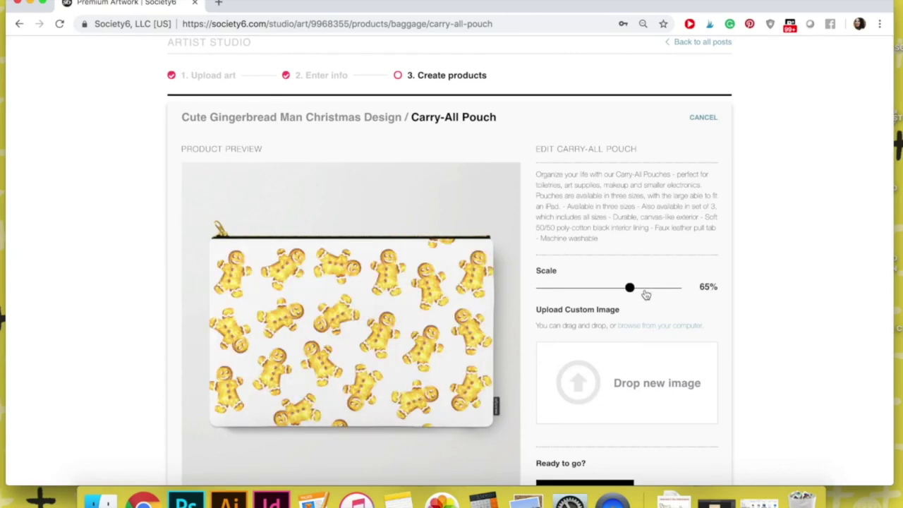
pyautogui.scroll(-2, 472, 355)
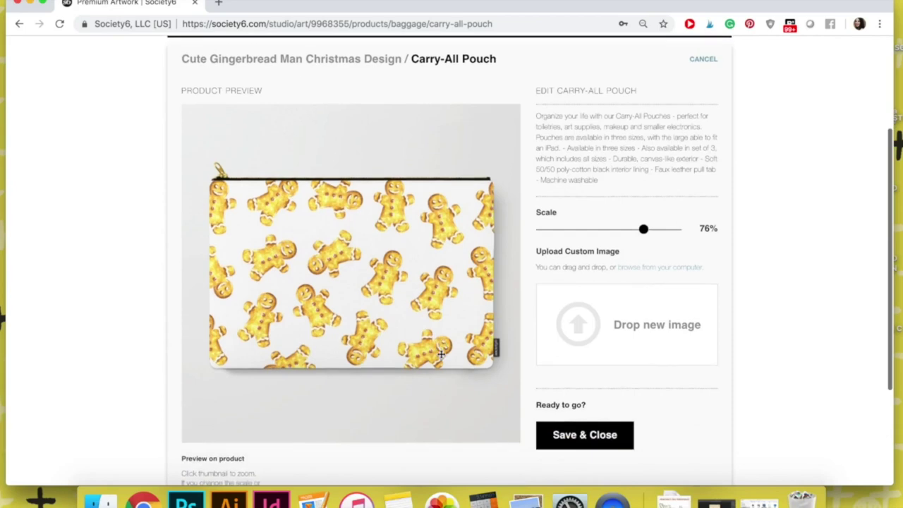
pyautogui.click(570, 433)
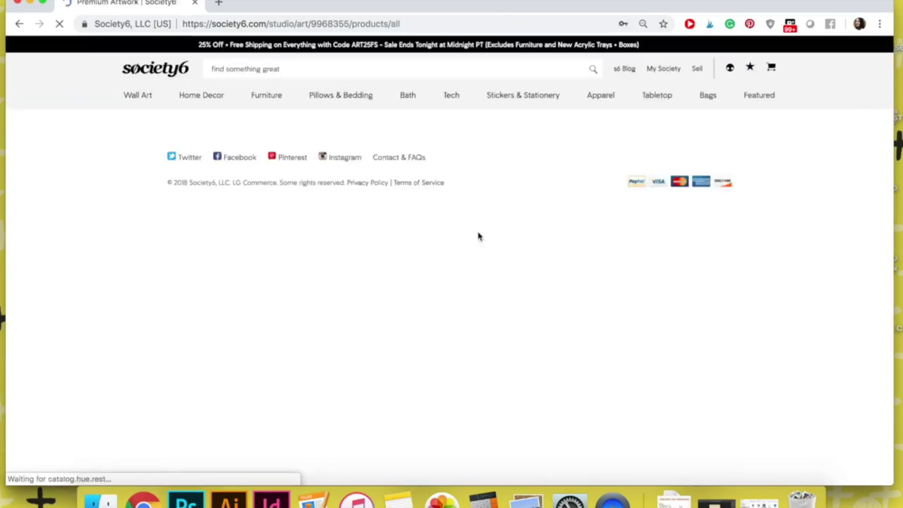
pyautogui.scroll(-5, 321, 339)
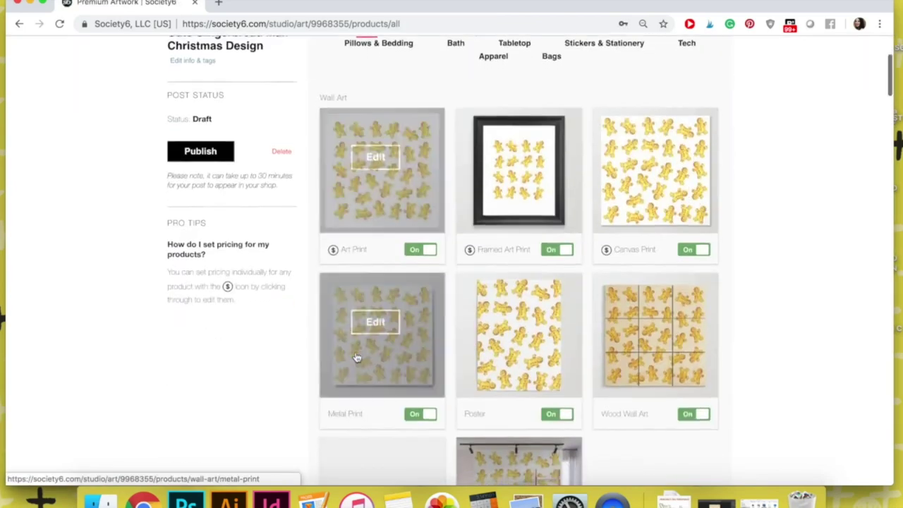
pyautogui.click(199, 136)
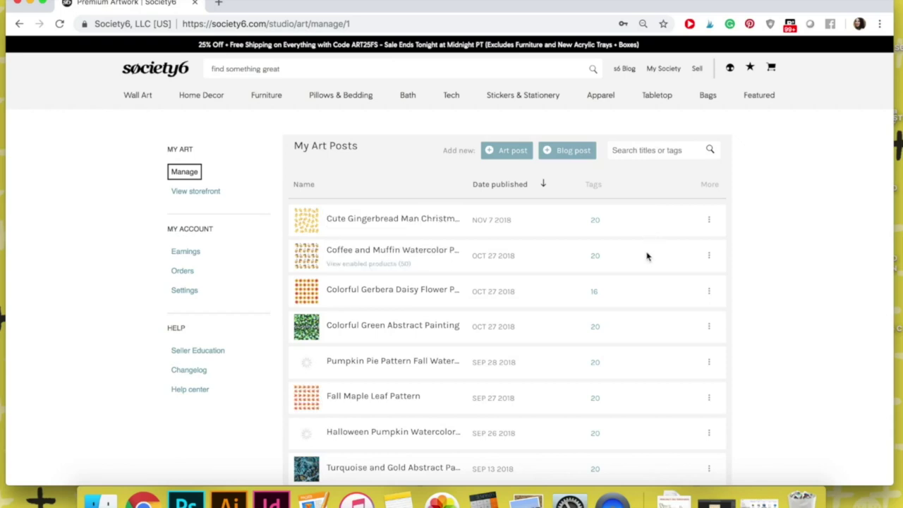
# Step: Open the artist profile storefront and sort its shop listing by New so gingerbread products lead
pyautogui.moveTo(730, 69)
pyautogui.click(730, 102)
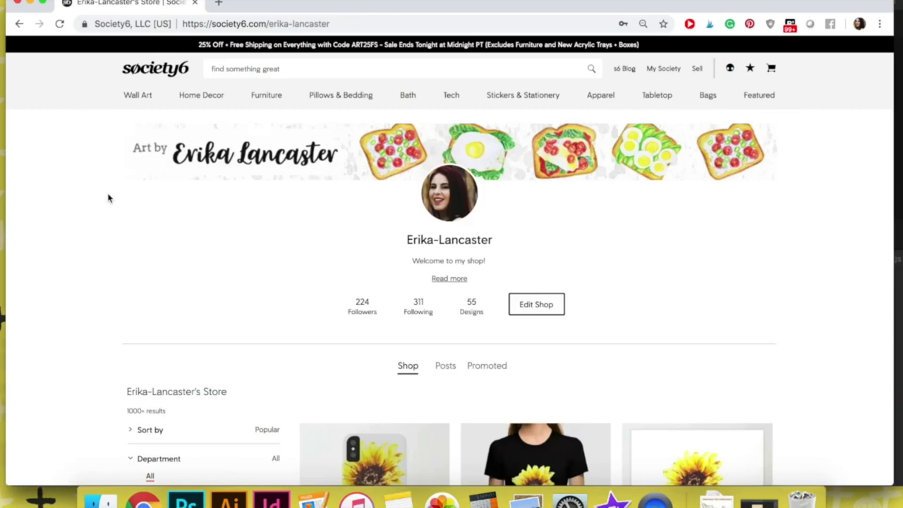
pyautogui.scroll(-5, 108, 198)
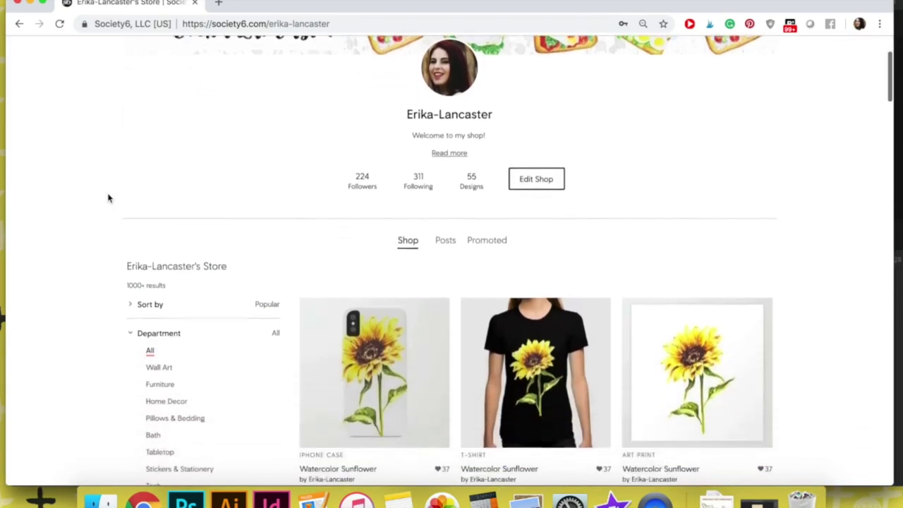
pyautogui.scroll(-6, 107, 198)
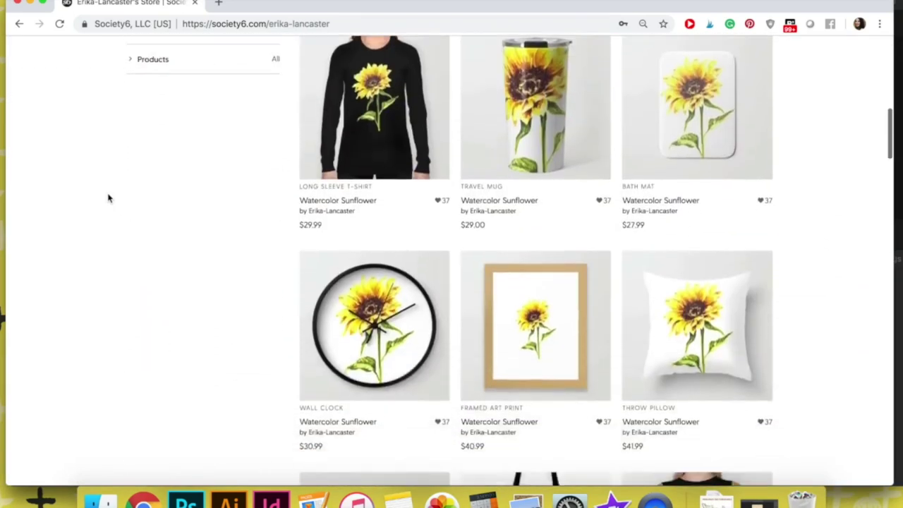
pyautogui.scroll(4, 108, 199)
pyautogui.scroll(5, 108, 198)
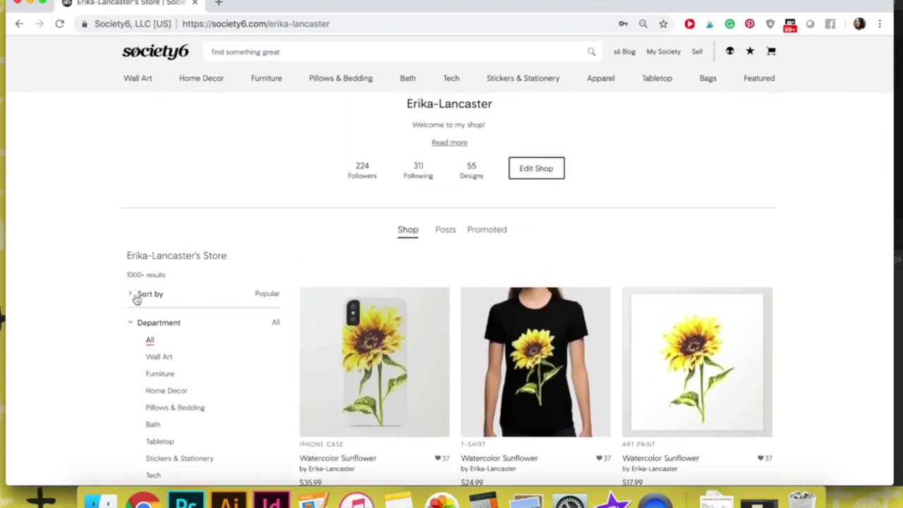
pyautogui.click(137, 296)
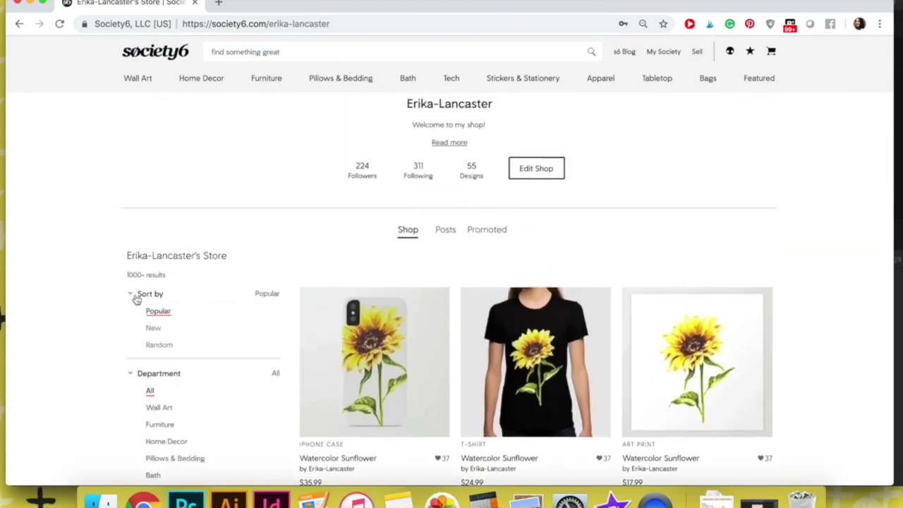
pyautogui.click(153, 328)
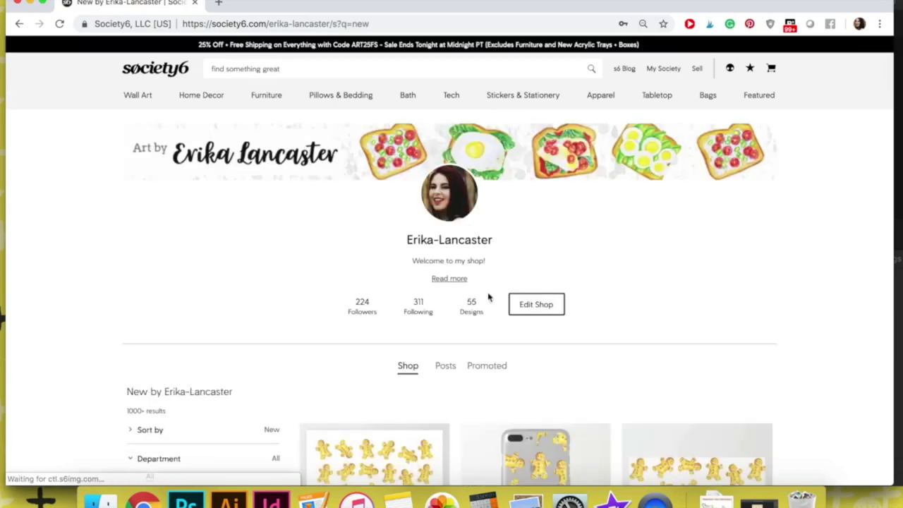
pyautogui.scroll(-5, 706, 313)
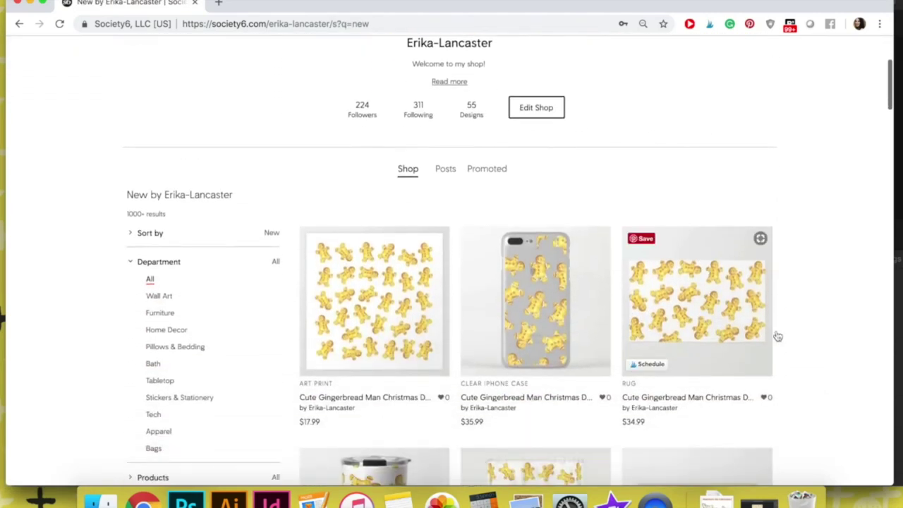
pyautogui.scroll(-13, 800, 364)
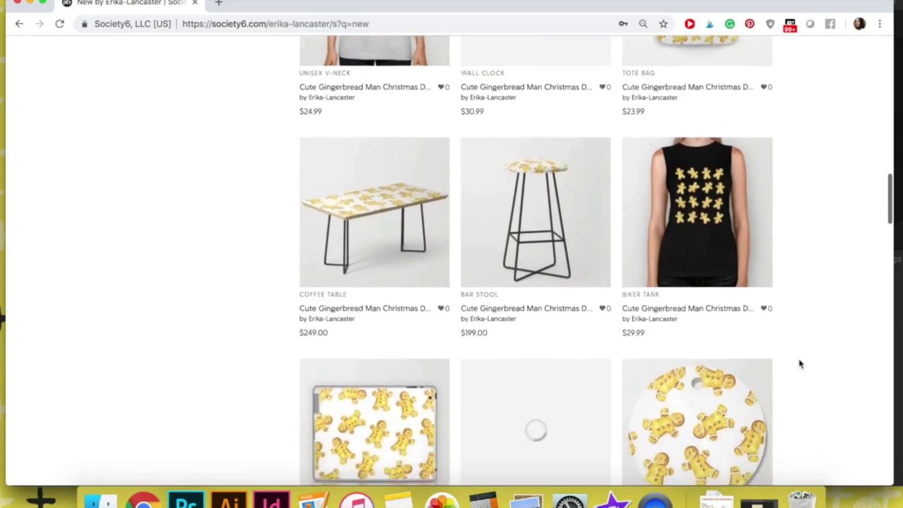
pyautogui.scroll(-3, 800, 364)
pyautogui.scroll(-4, 800, 364)
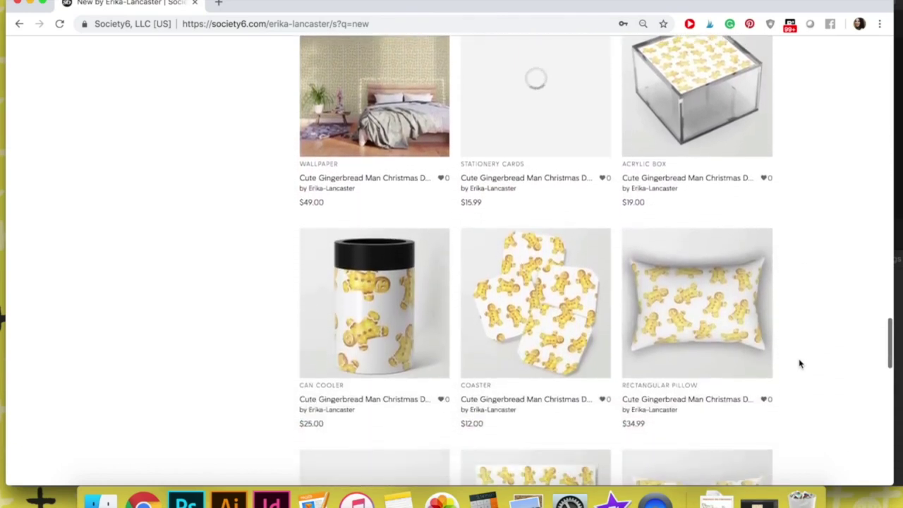
pyautogui.scroll(-10, 800, 364)
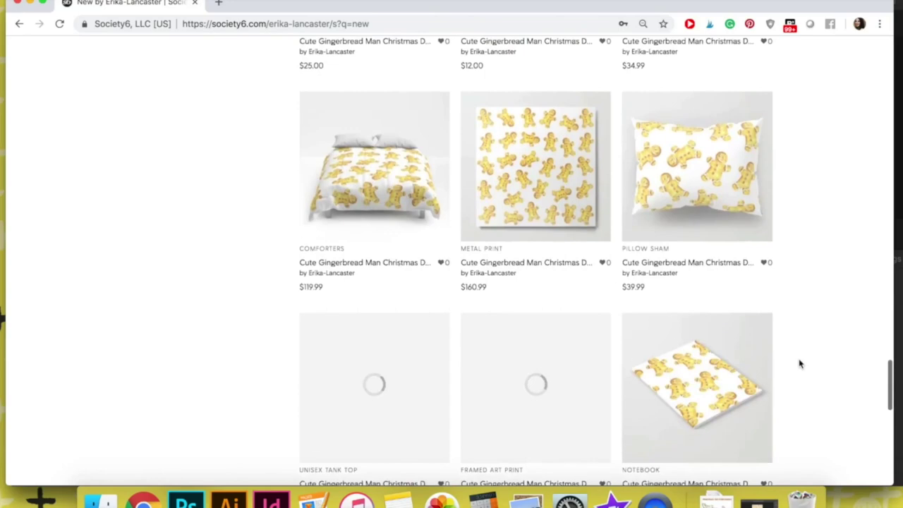
pyautogui.scroll(-3, 800, 364)
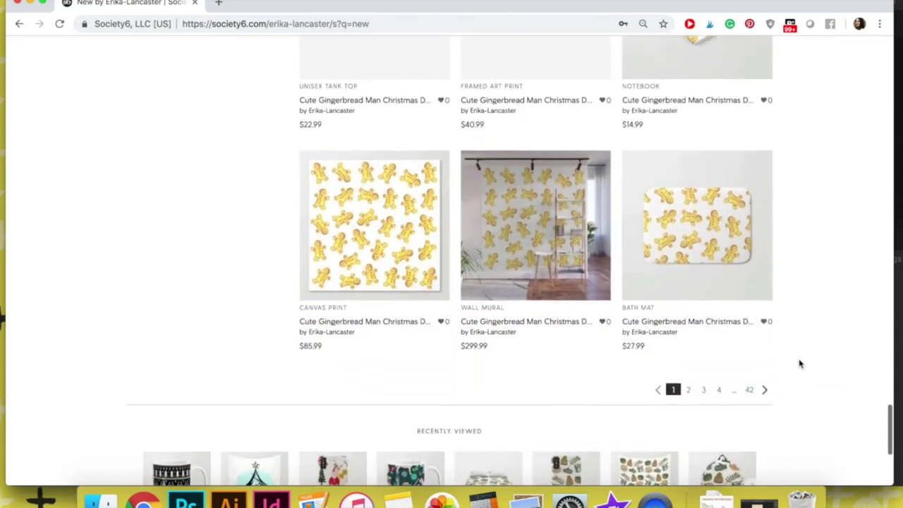
pyautogui.scroll(15, 800, 363)
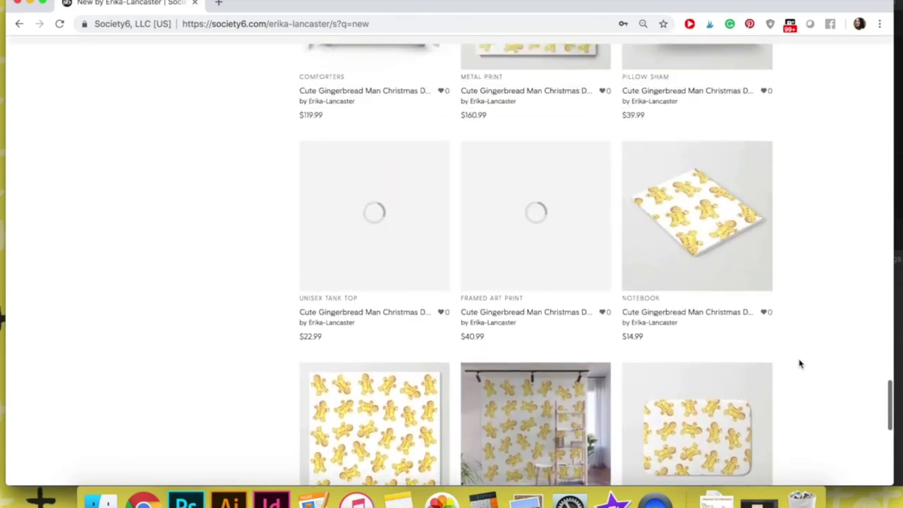
pyautogui.scroll(15, 800, 363)
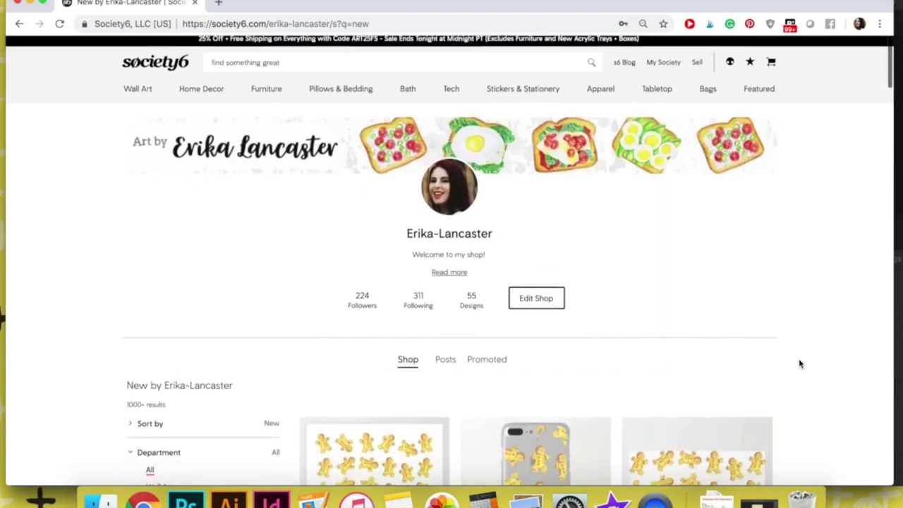
pyautogui.scroll(-1, 800, 364)
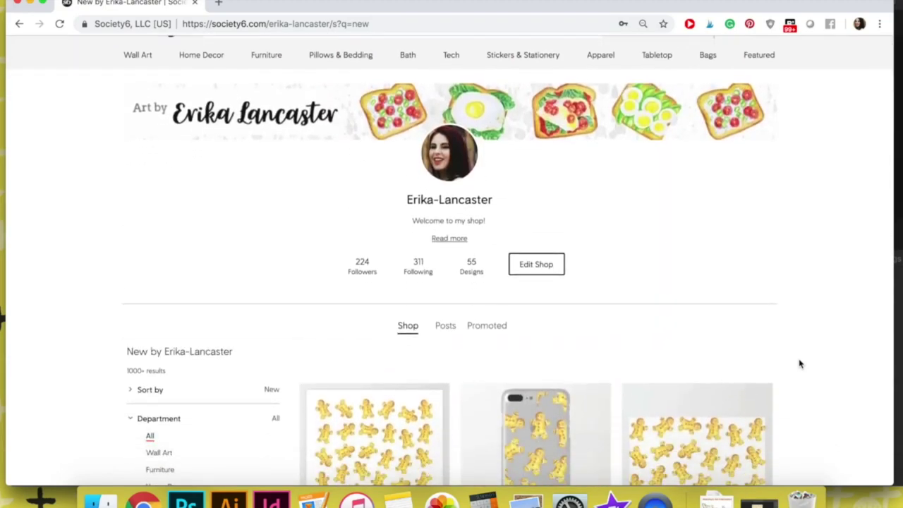